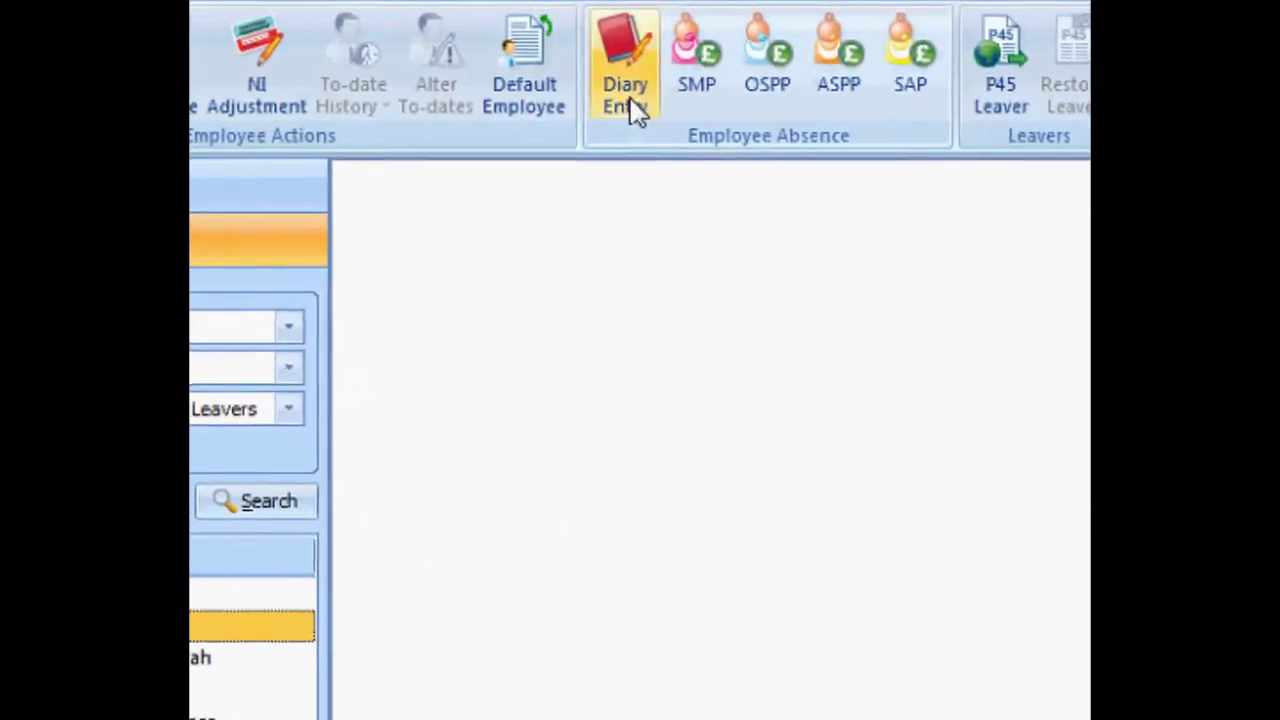
# Mark employee 14 sick for a full day on Monday 5 November 2012 in the diary
pyautogui.click(630, 110)
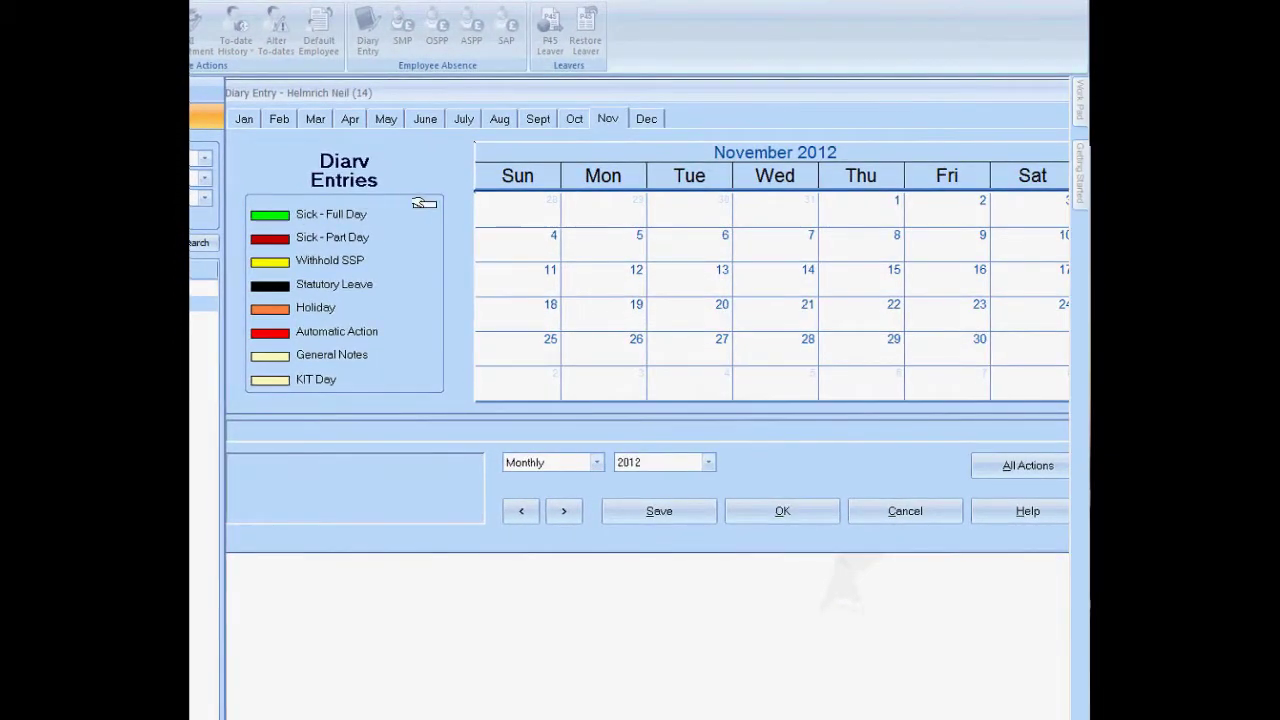
pyautogui.moveTo(424, 203)
pyautogui.mouseDown()
pyautogui.moveTo(630, 256)
pyautogui.moveTo(986, 242)
pyautogui.mouseUp()
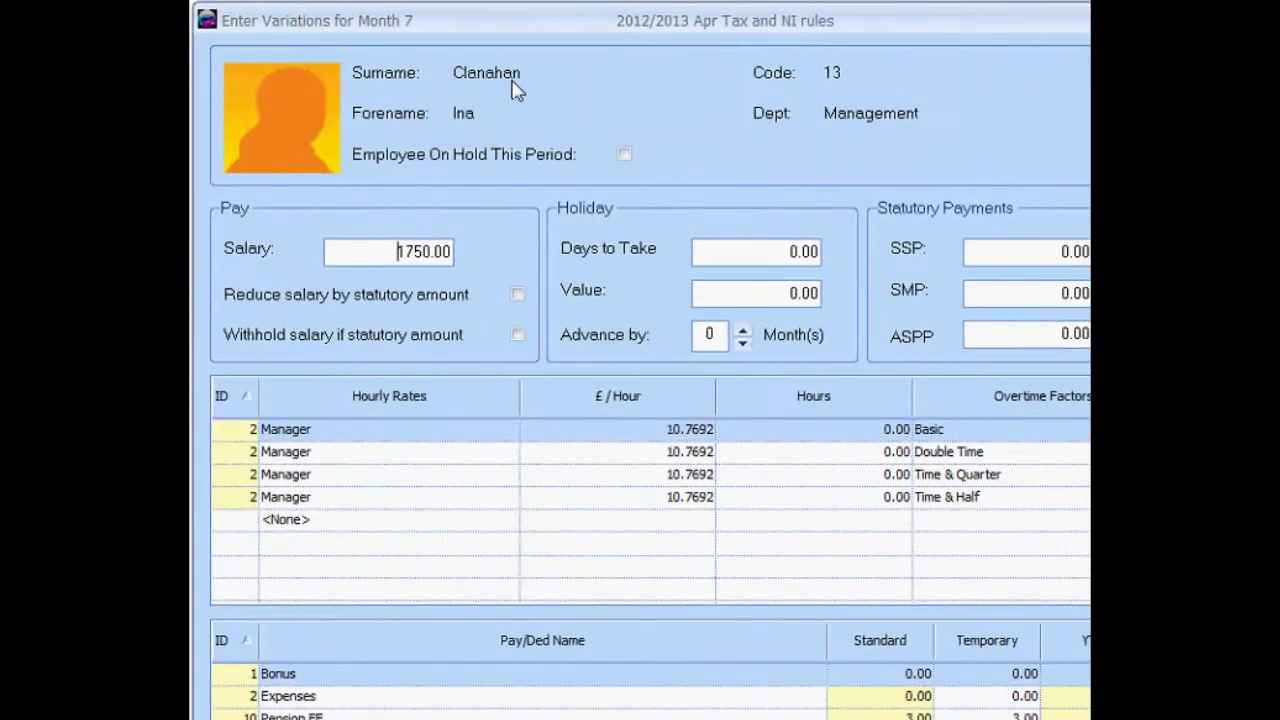
# Step through employee 13's Month 7 salary, holiday days-to-take and SSP fields
pyautogui.click(393, 251)
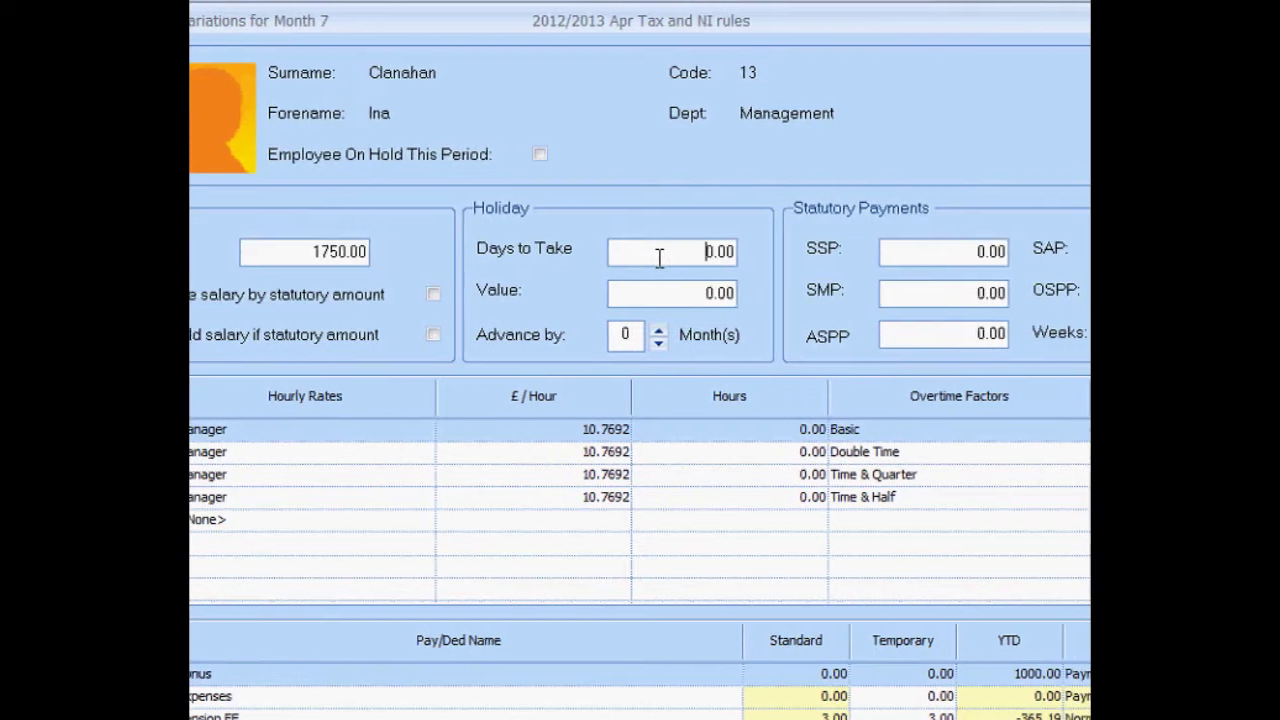
pyautogui.click(660, 255)
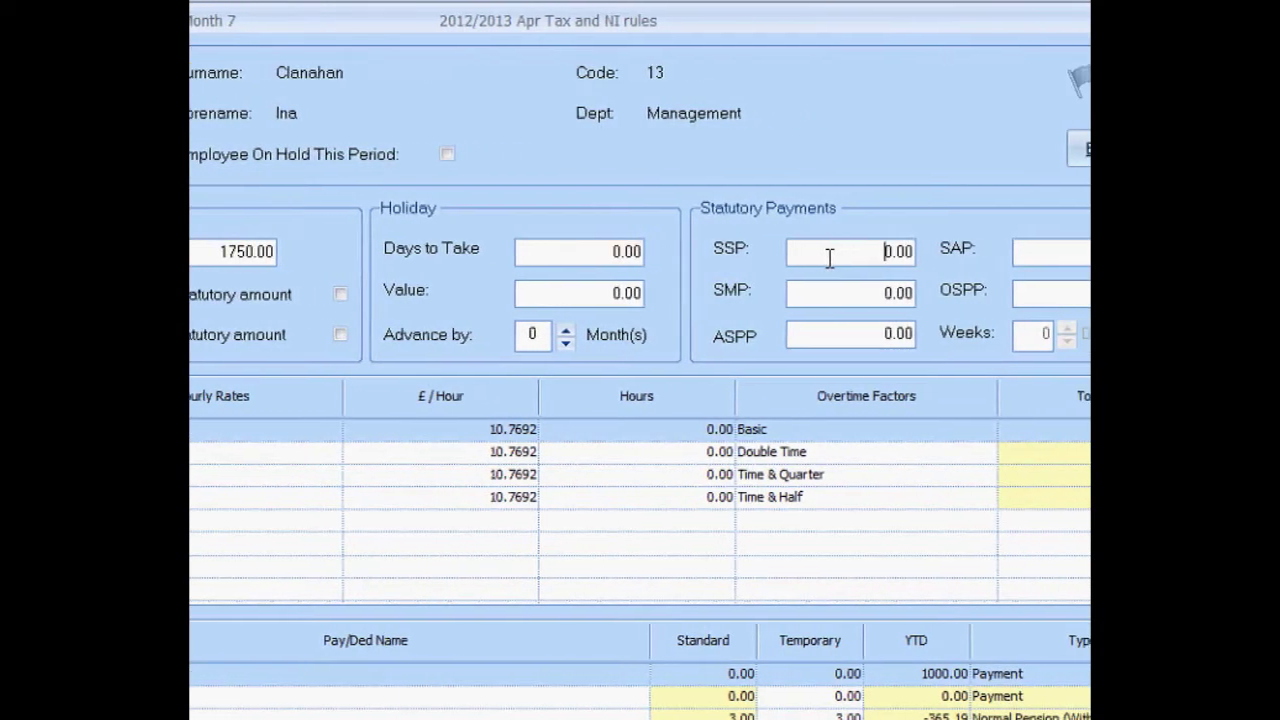
pyautogui.click(835, 253)
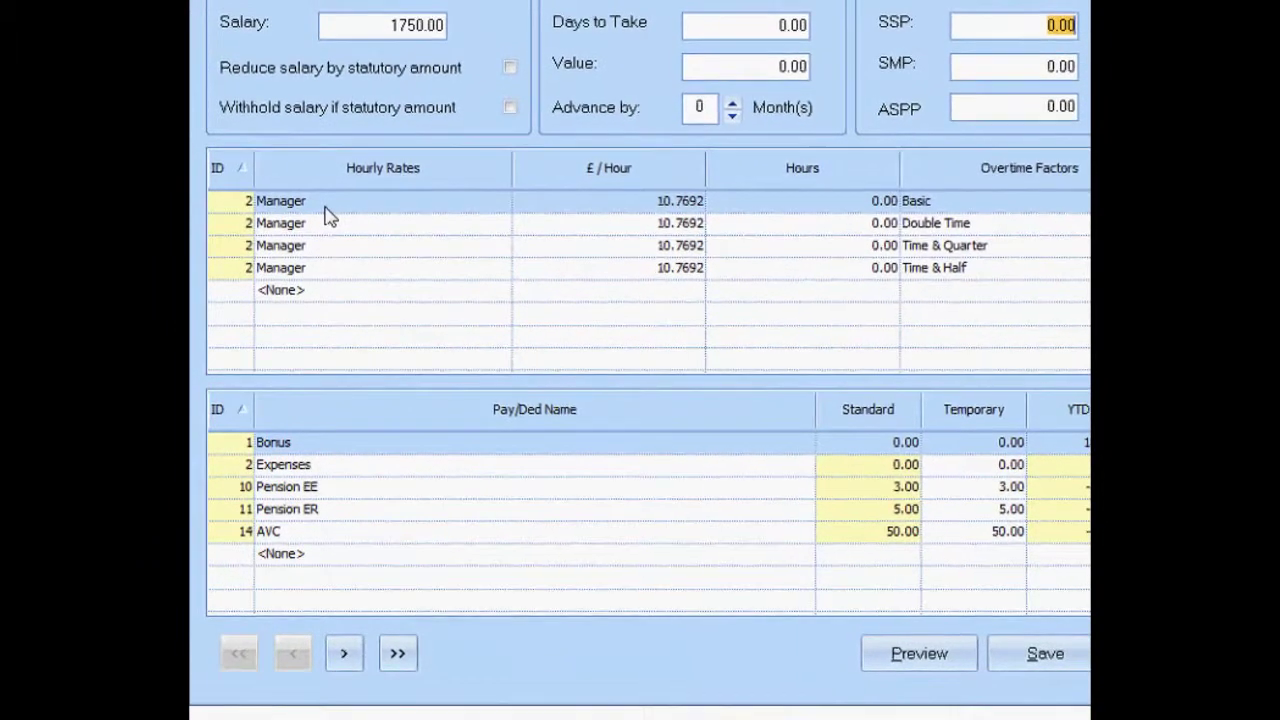
# Enter 10 basic hours and 20 double-time hours in the Hourly Rates grid
pyautogui.click(738, 213)
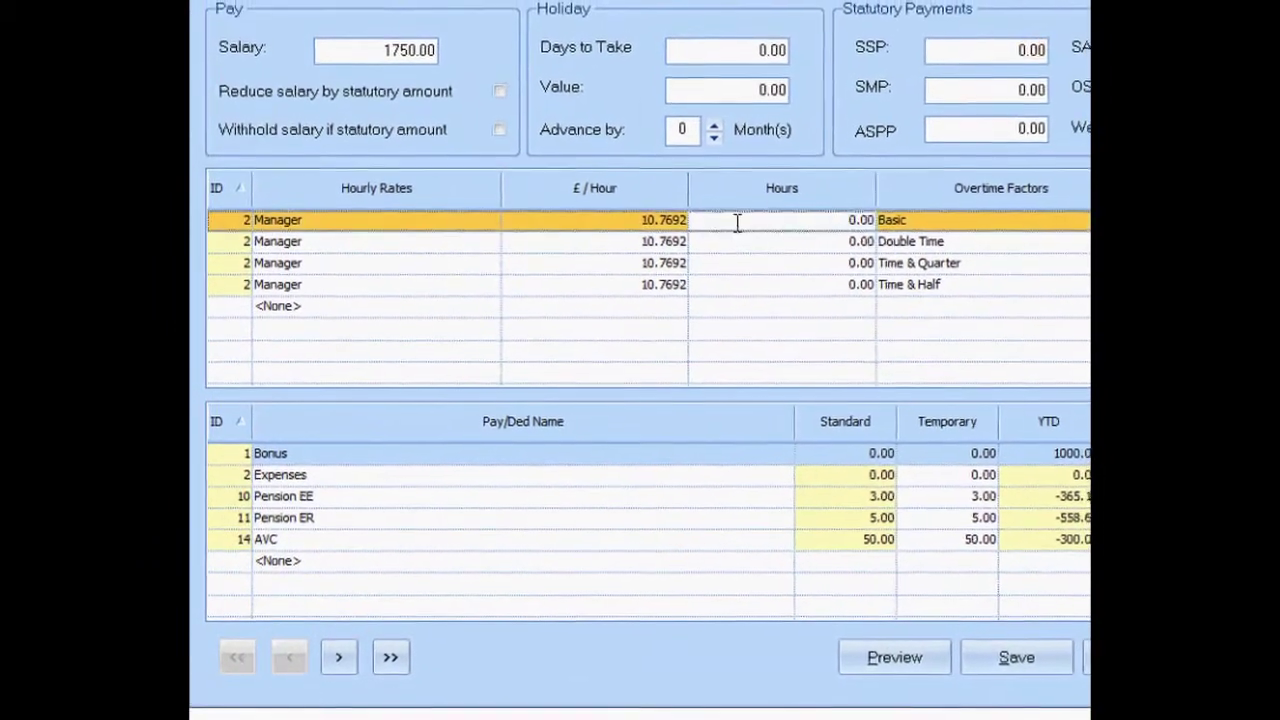
pyautogui.write('1')
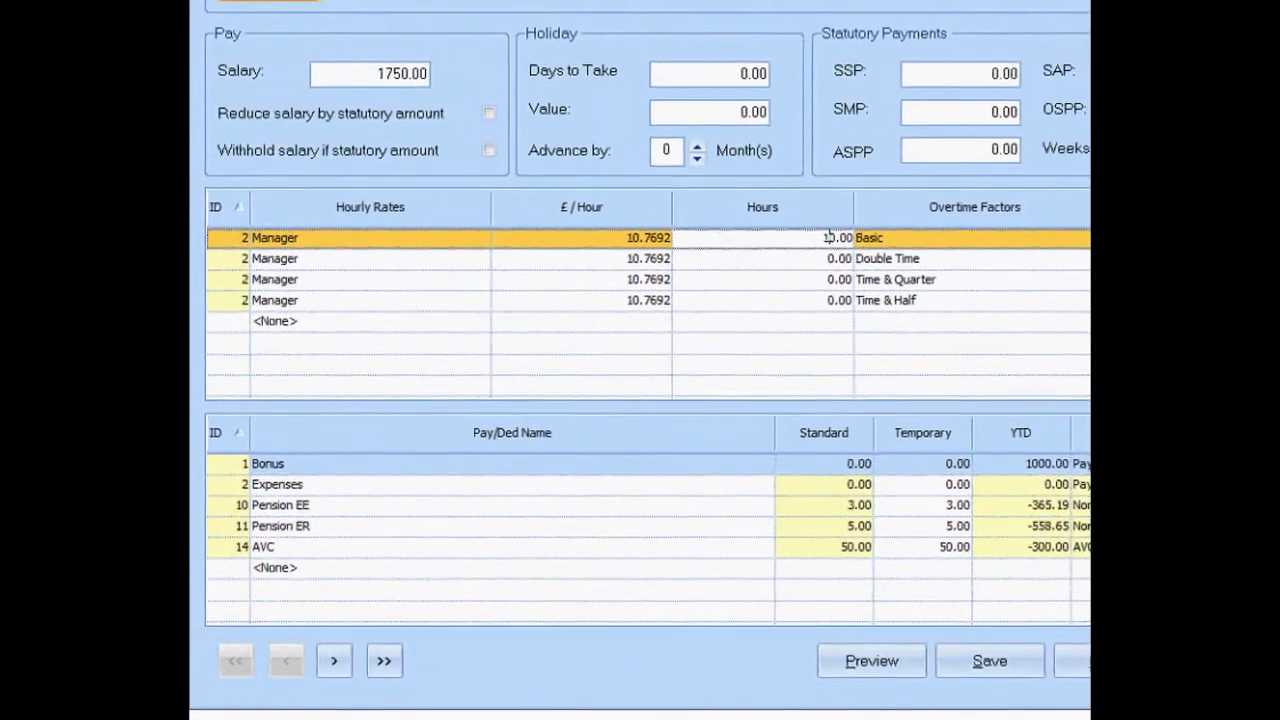
pyautogui.click(722, 268)
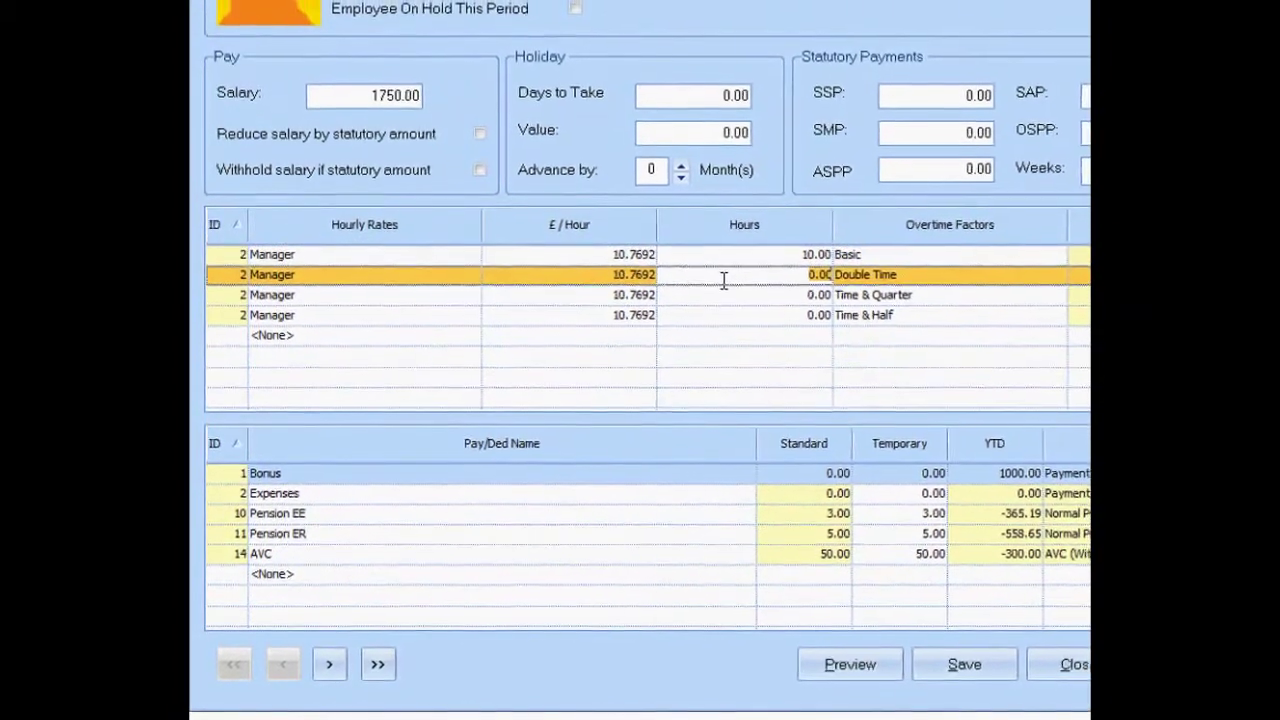
pyautogui.write('2')
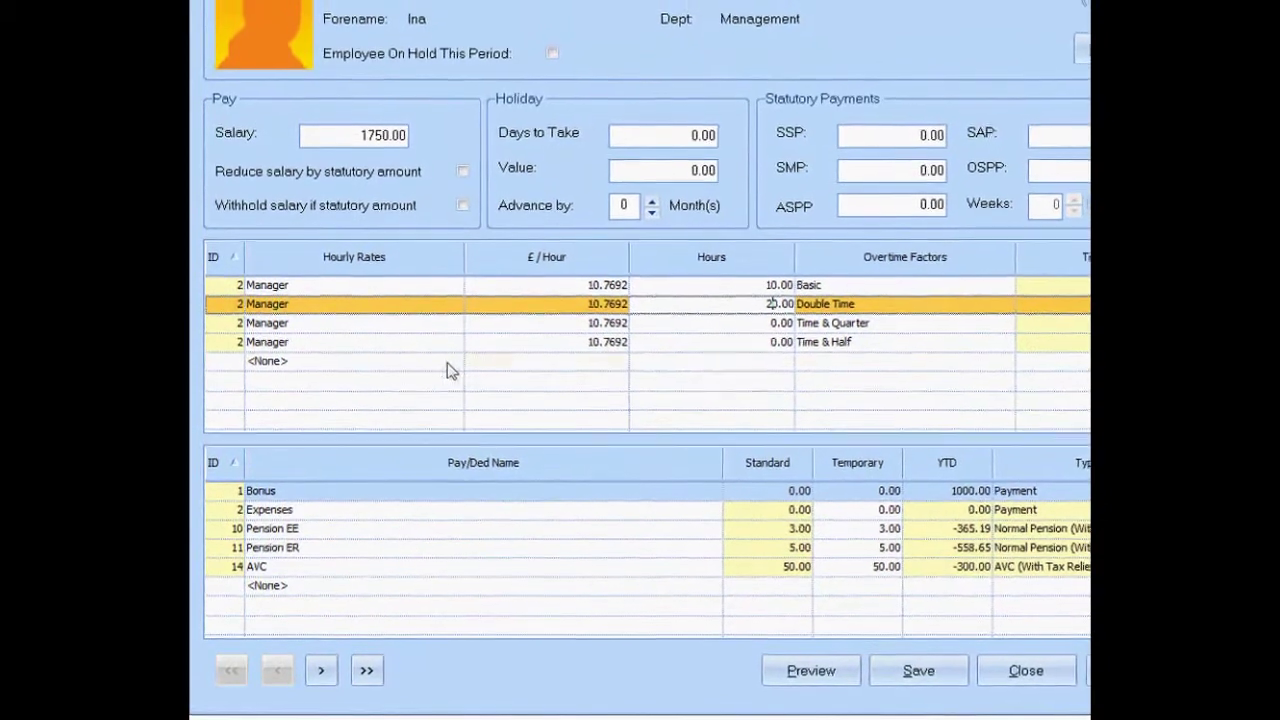
# Check the rate name list and overtime factor for the double-time line, leaving both unchanged
pyautogui.click(456, 356)
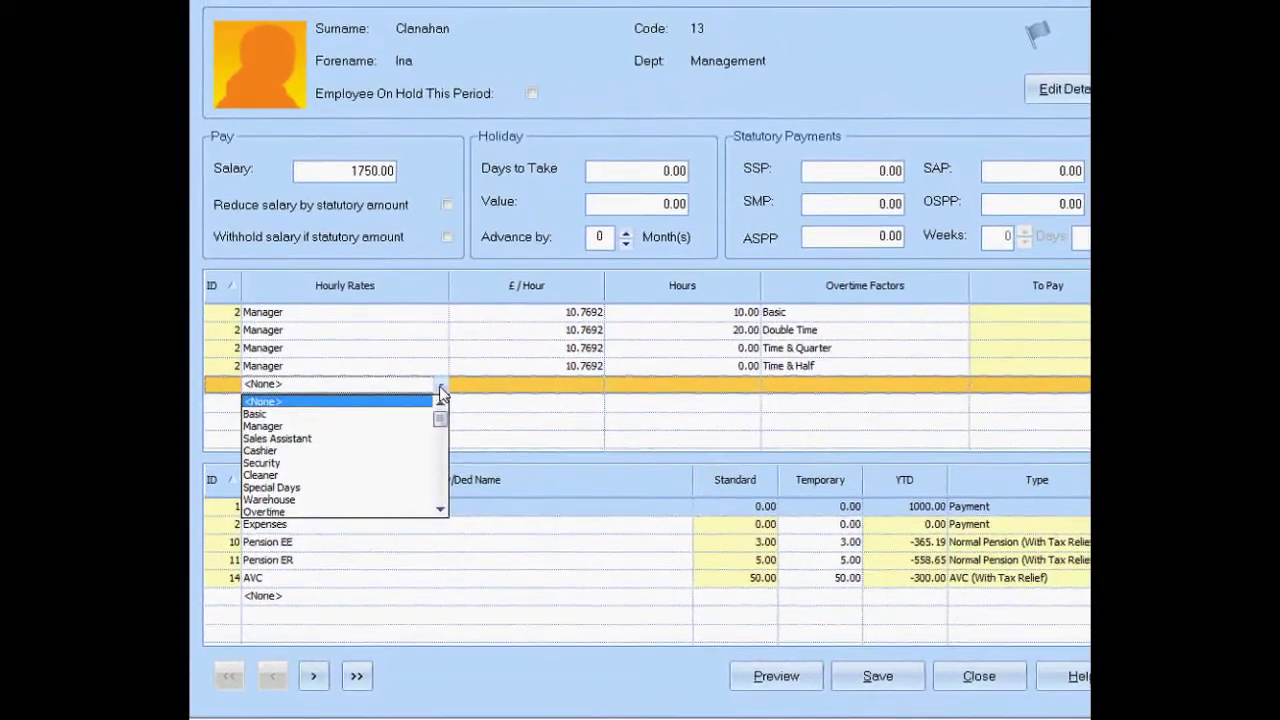
pyautogui.click(444, 386)
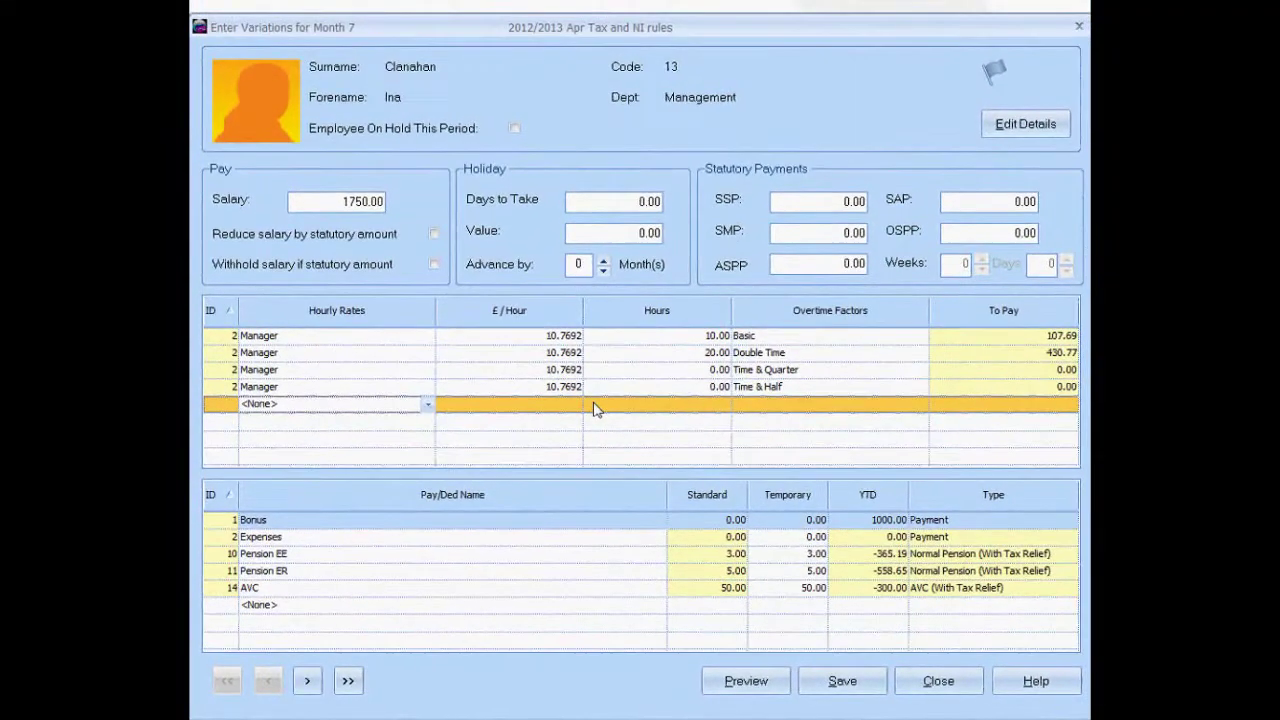
pyautogui.click(900, 357)
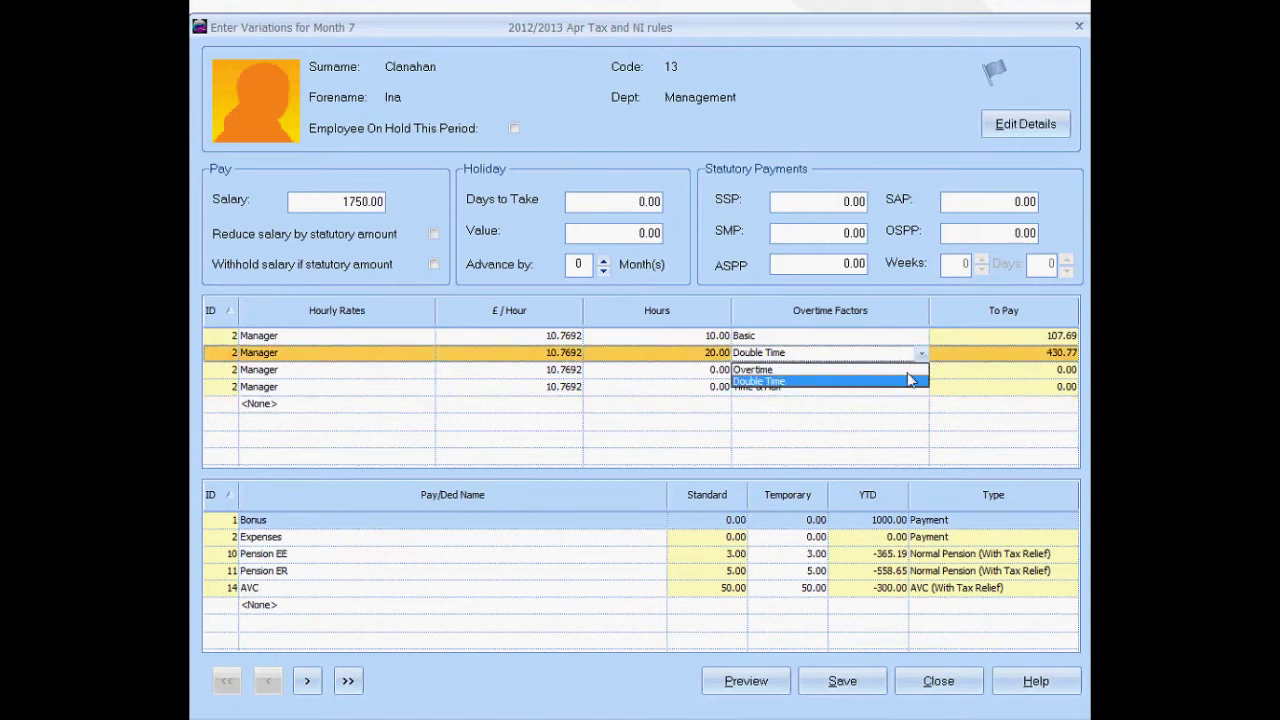
pyautogui.click(922, 356)
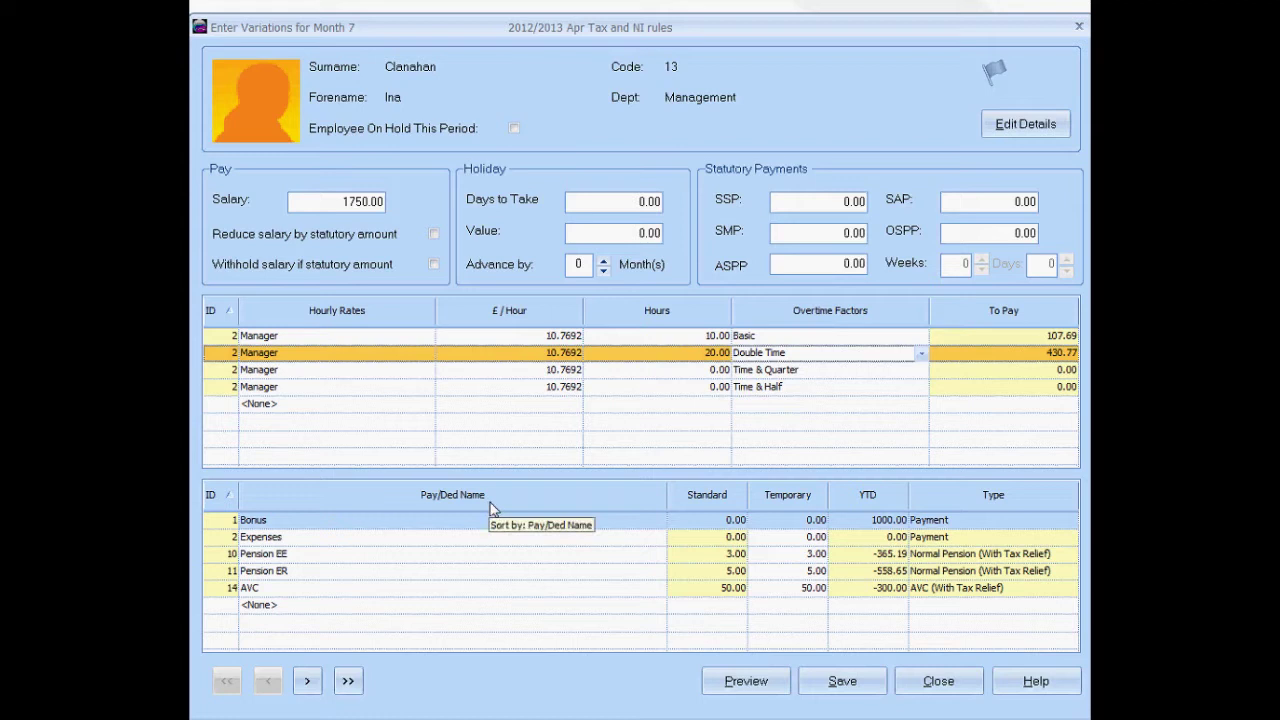
# Enter a 100.00 temporary Bonus for employee 13 and save, advancing to the next employees
pyautogui.click(548, 556)
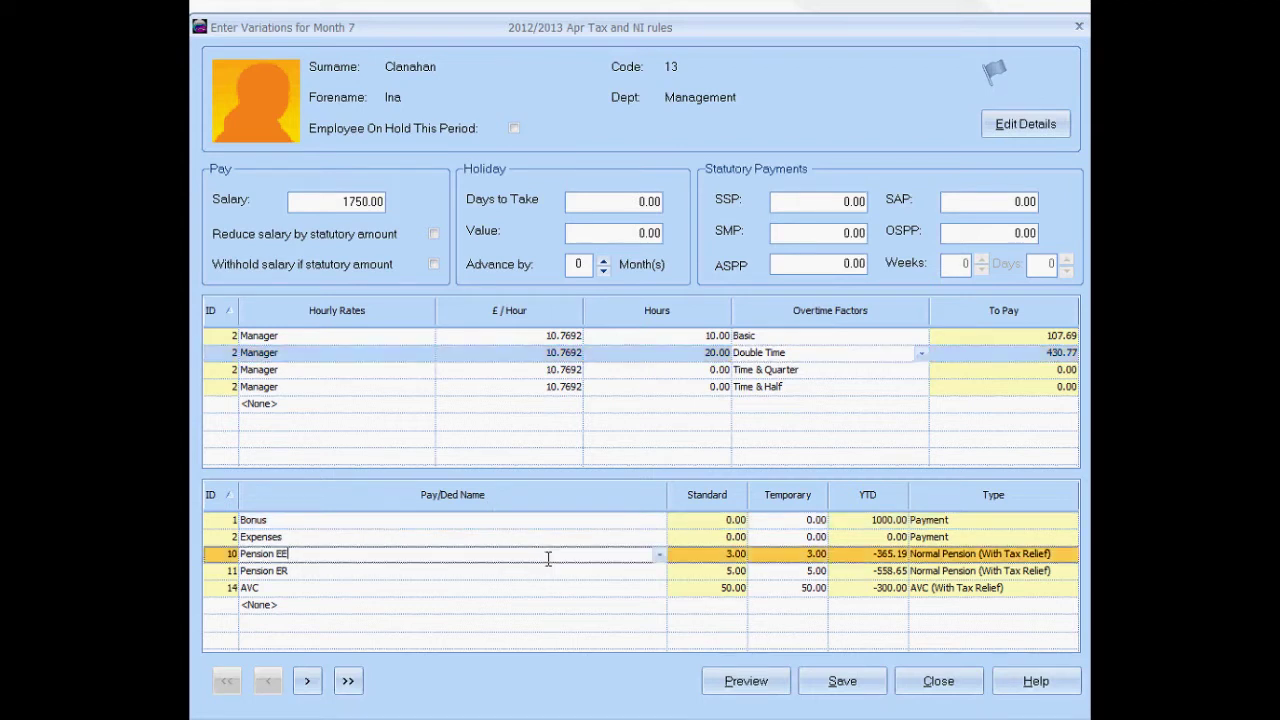
pyautogui.click(611, 520)
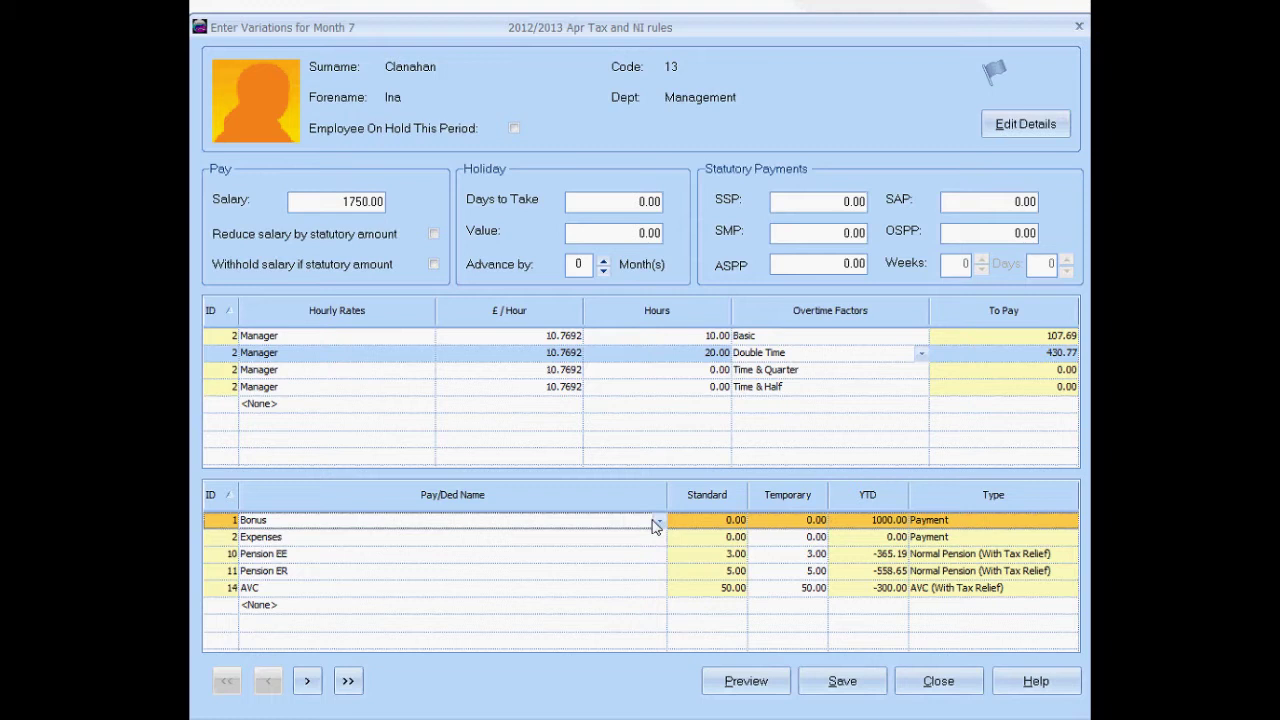
pyautogui.click(657, 522)
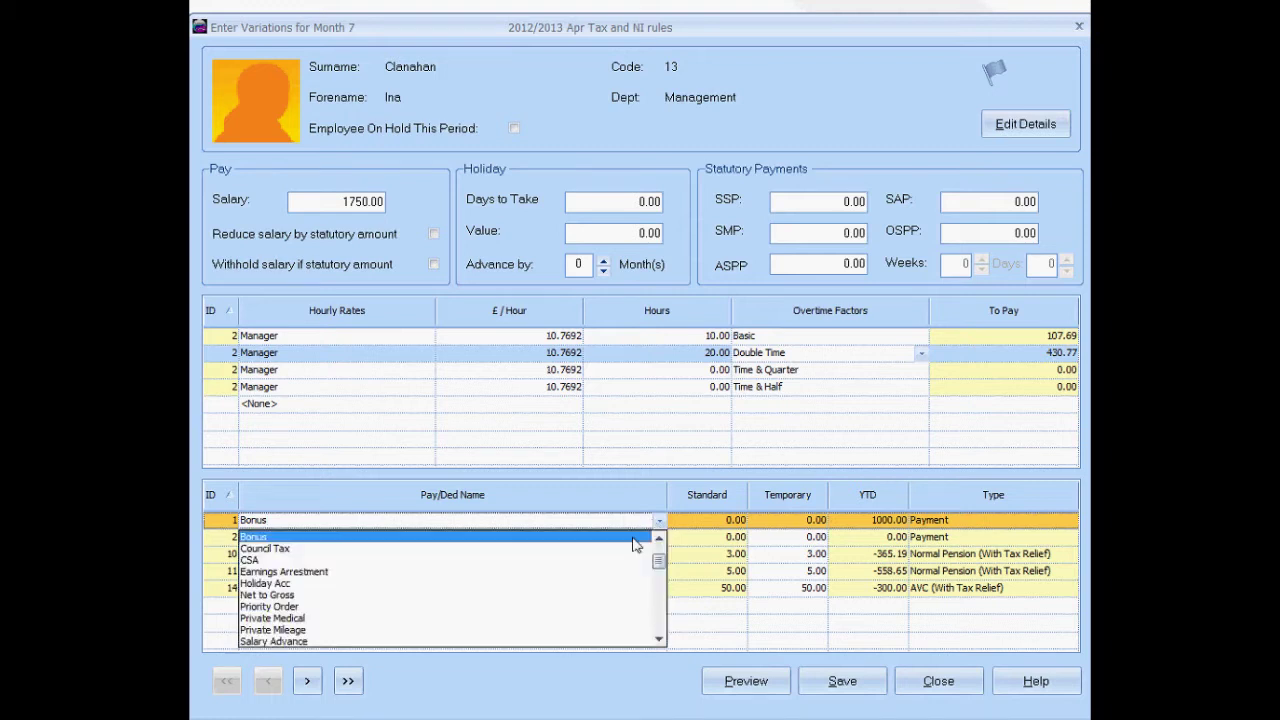
pyautogui.click(633, 538)
pyautogui.click(778, 520)
pyautogui.write('100')
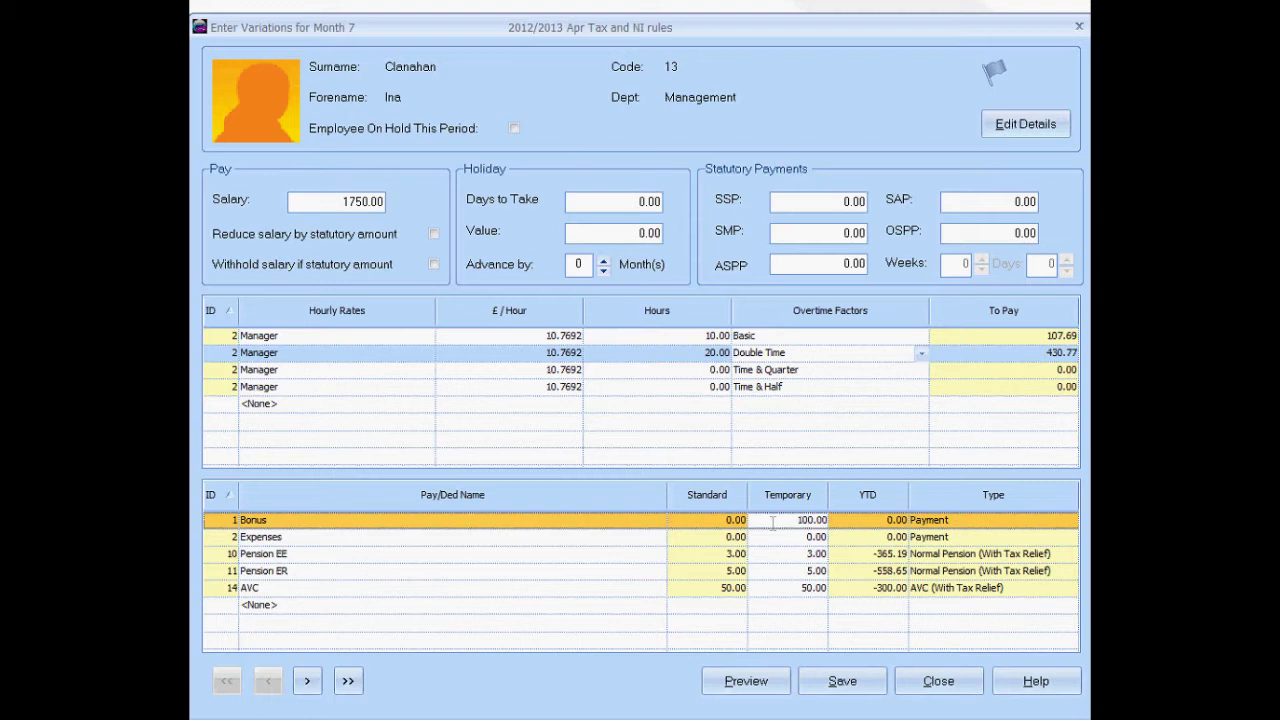
pyautogui.click(822, 682)
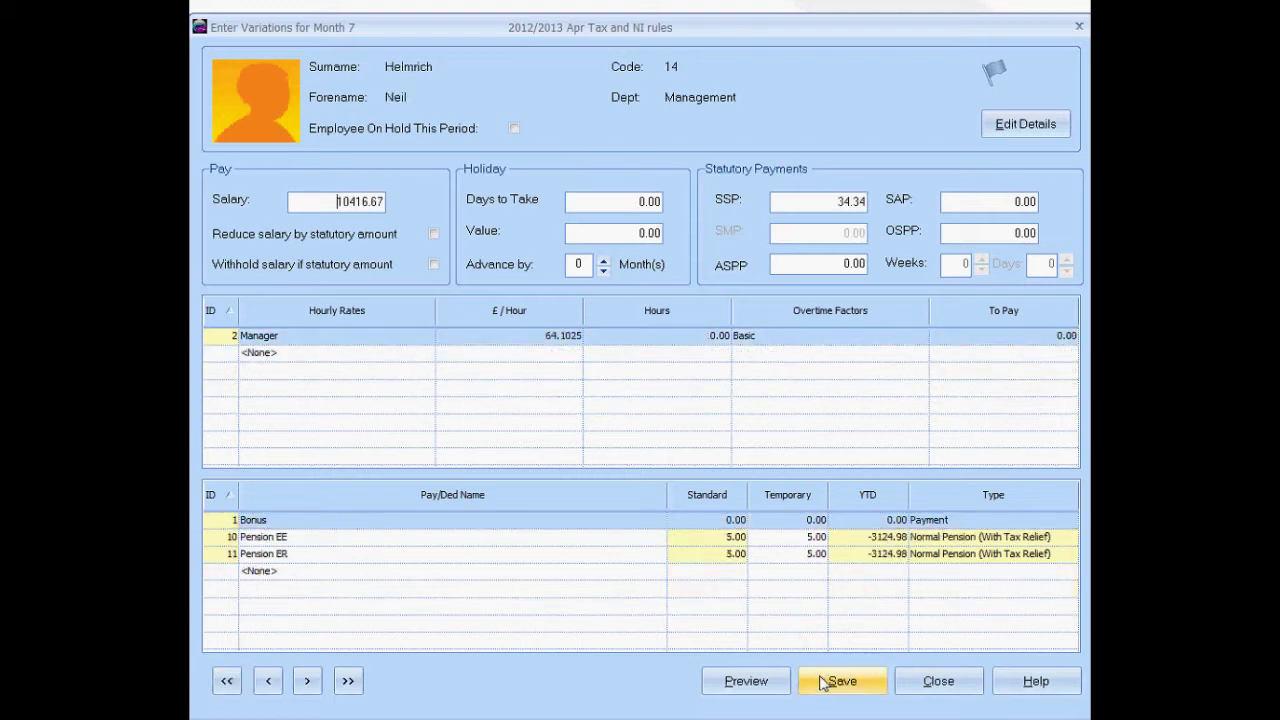
pyautogui.click(822, 682)
# Finish saving variations and start the Payroll Summary report for employees 13 and 15
pyautogui.click(822, 682)
pyautogui.click(822, 682)
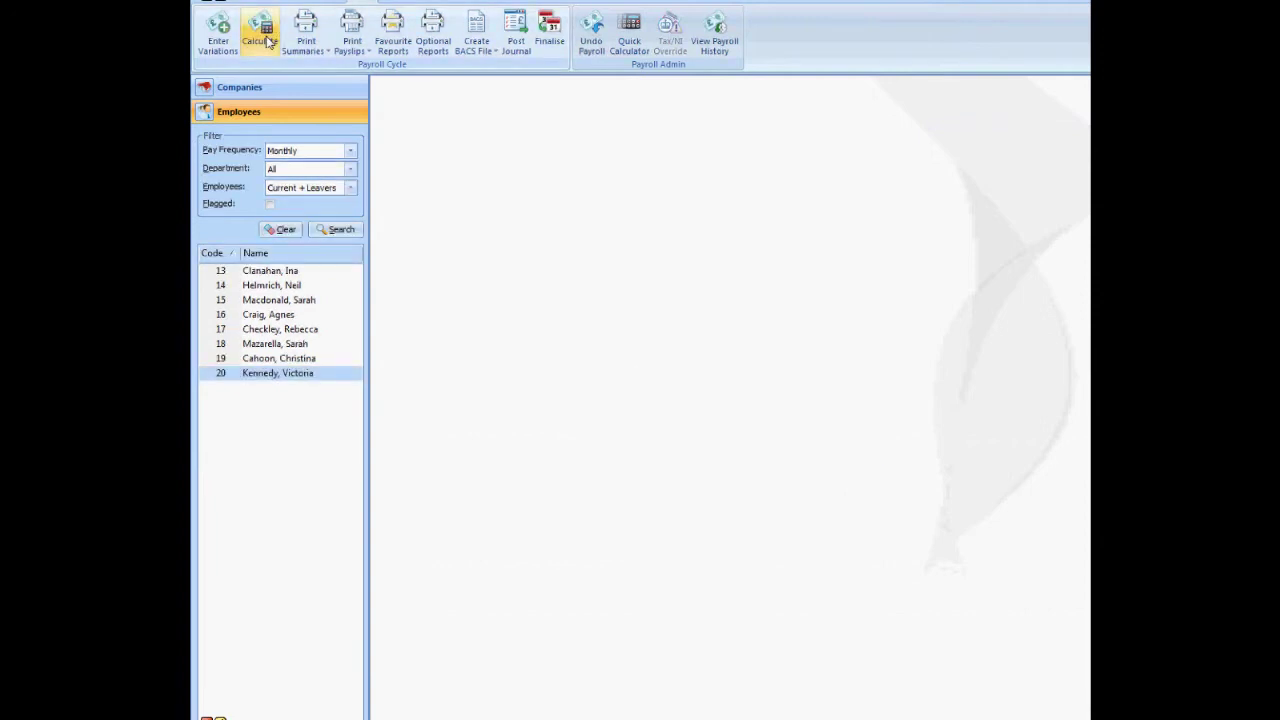
pyautogui.click(322, 46)
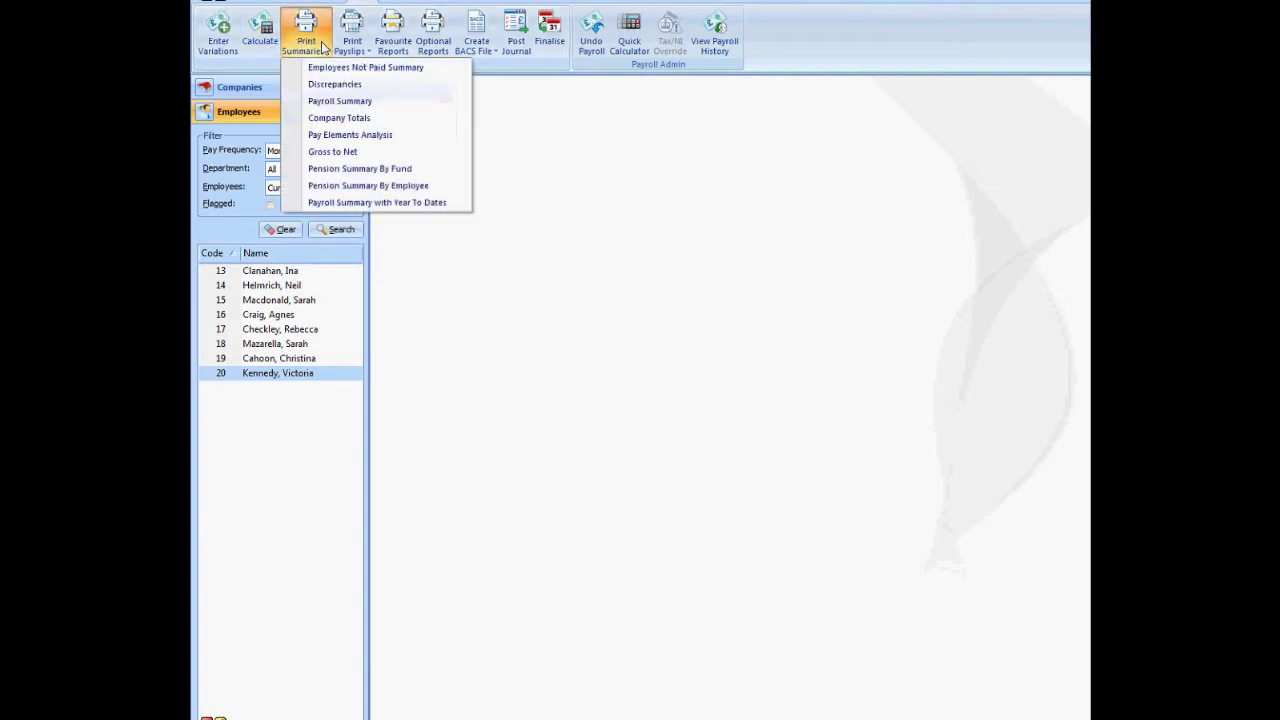
pyautogui.click(323, 102)
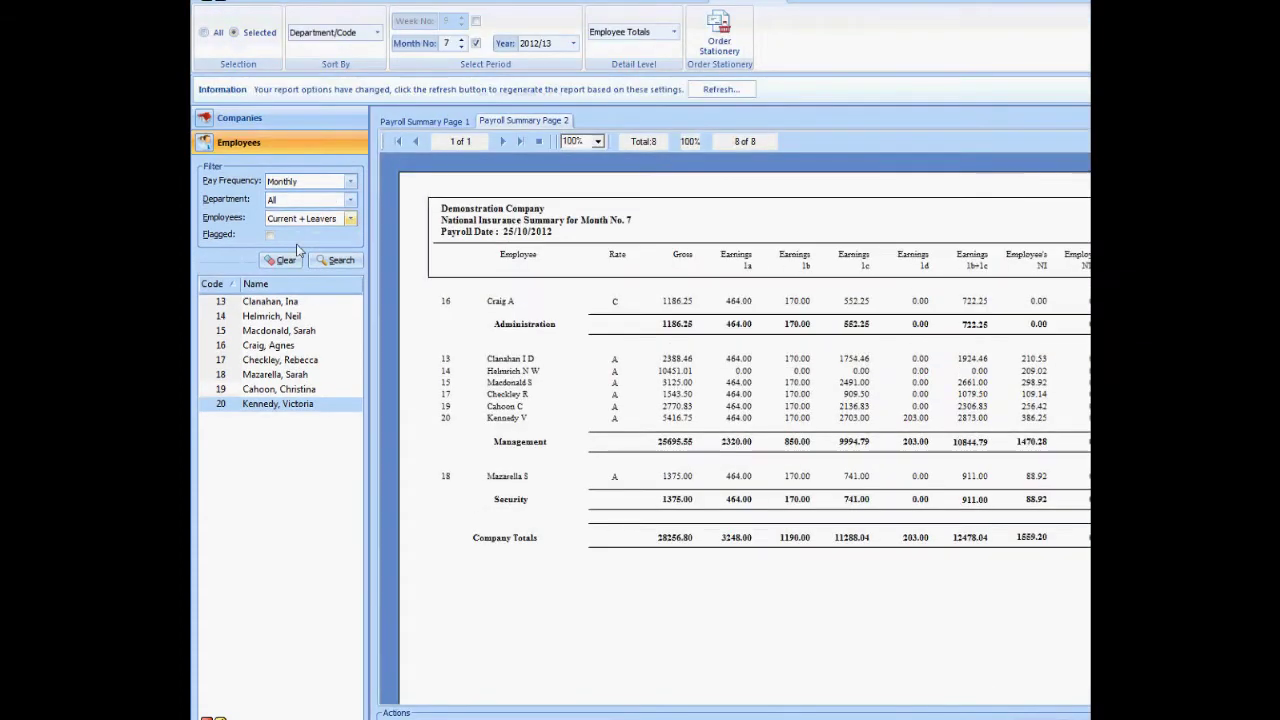
pyautogui.click(301, 303)
pyautogui.keyDown('ctrl'); pyautogui.click(306, 330); pyautogui.keyUp('ctrl')
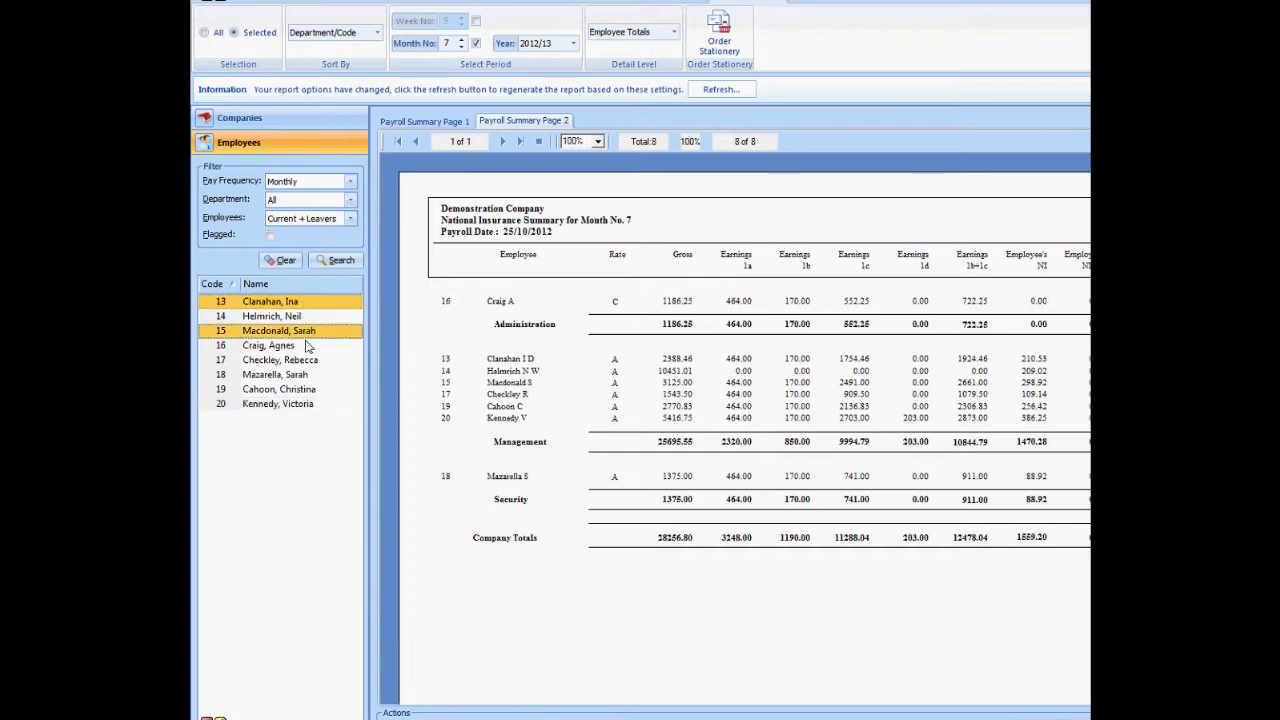
# Keep the department/code sort, set the report month to 3 and refresh
pyautogui.click(378, 34)
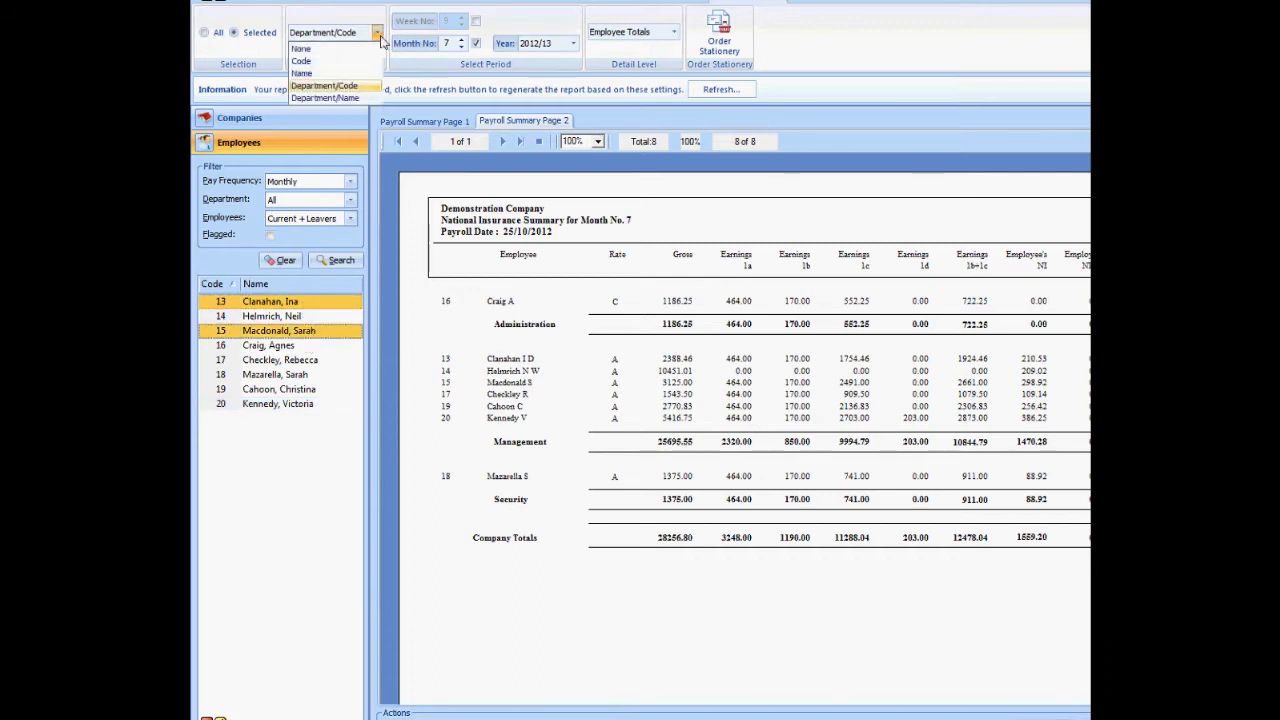
pyautogui.click(380, 36)
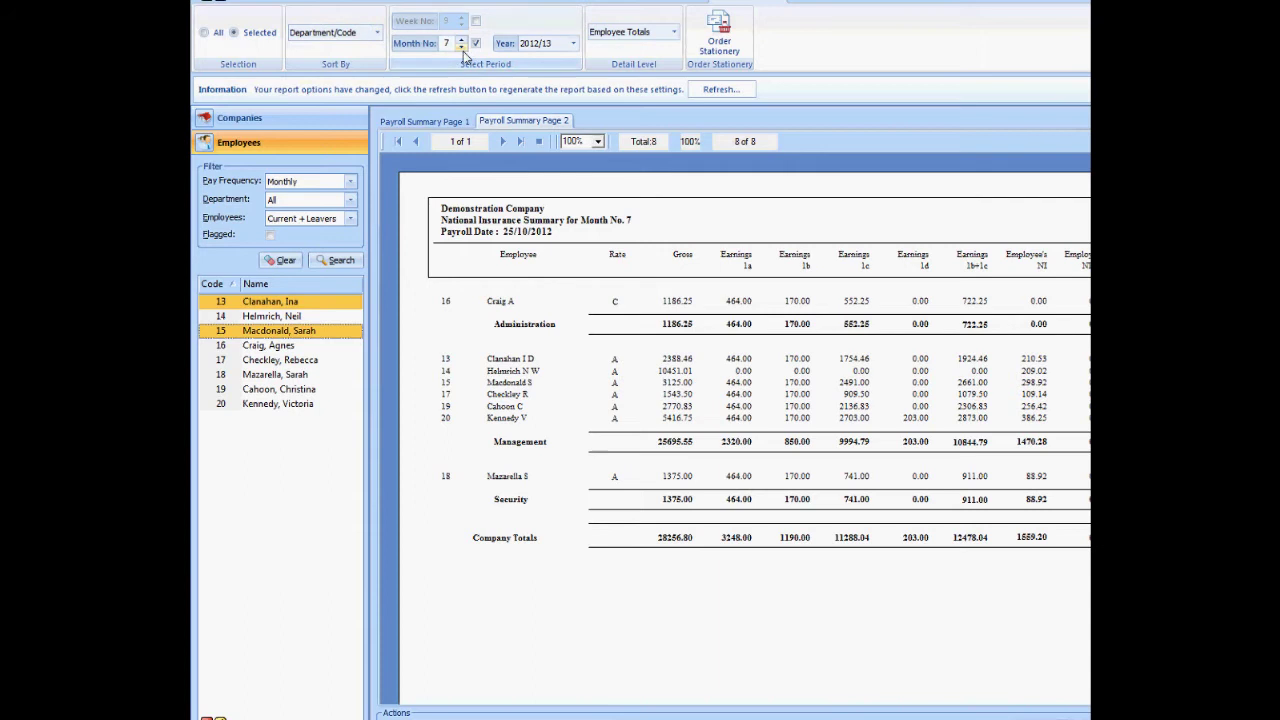
pyautogui.click(462, 48)
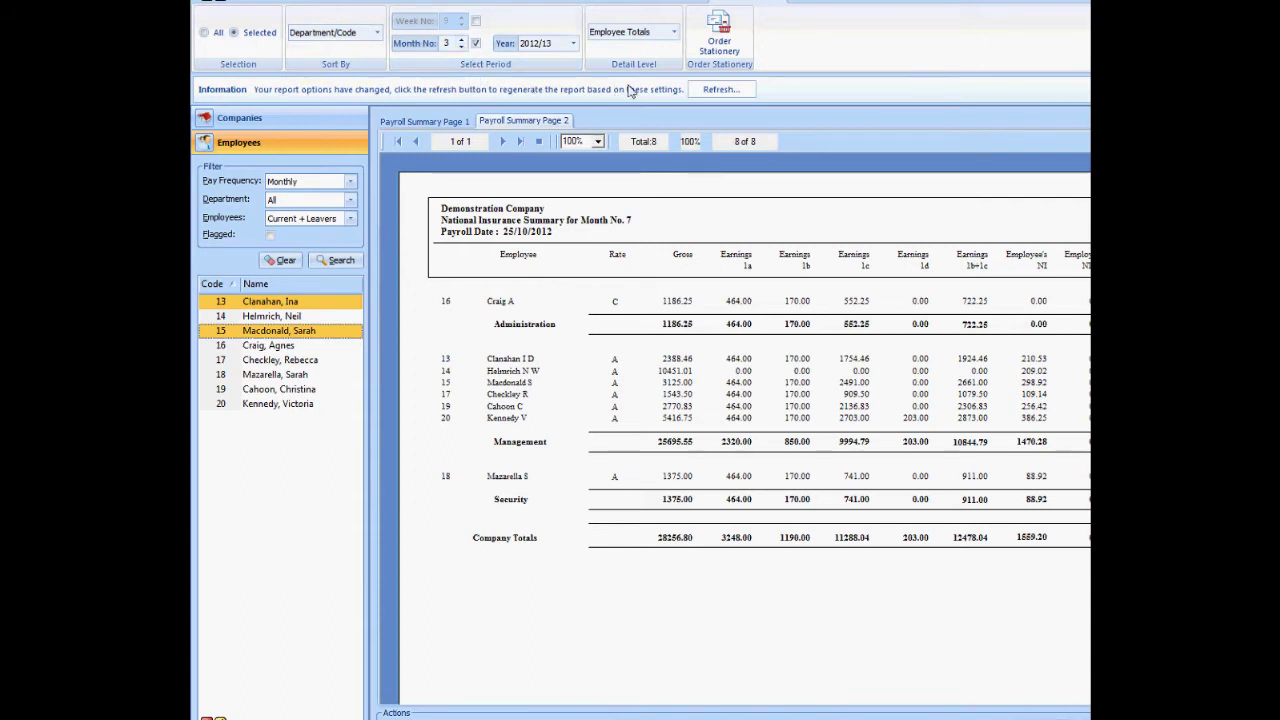
pyautogui.click(718, 90)
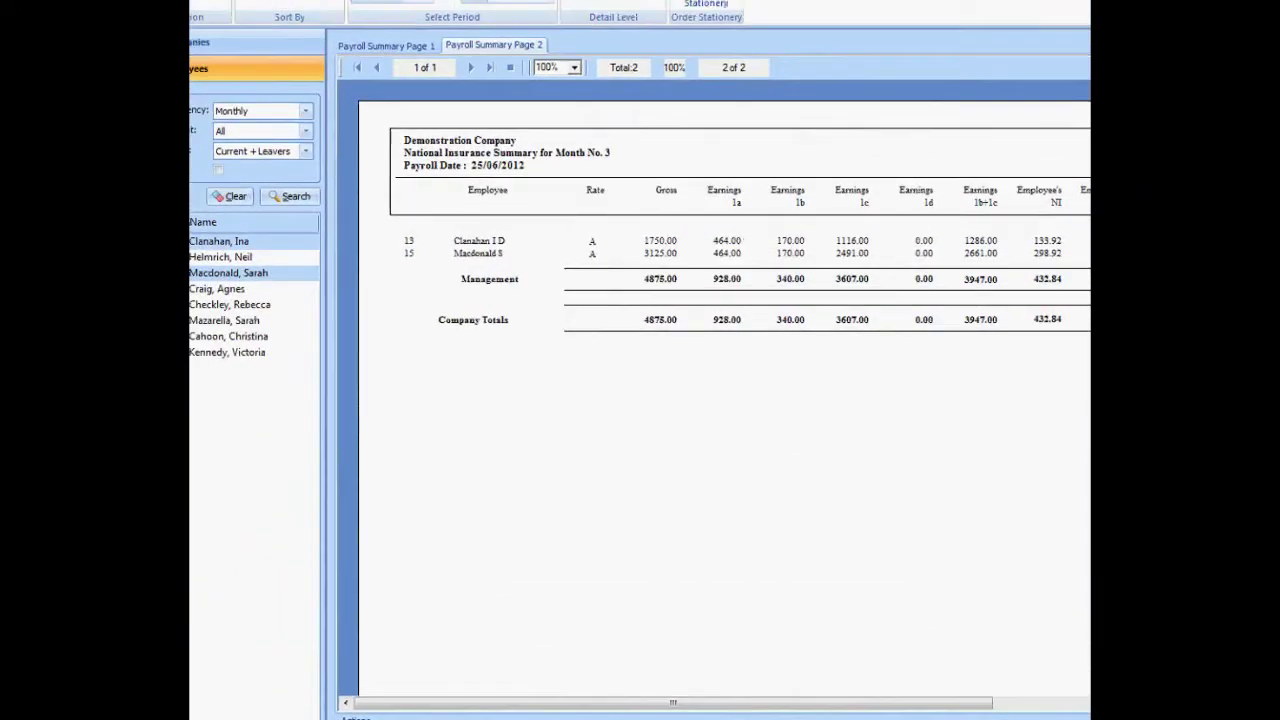
# Close the summary preview and dismiss the Optional Reports selector without running anything
pyautogui.press('Escape')
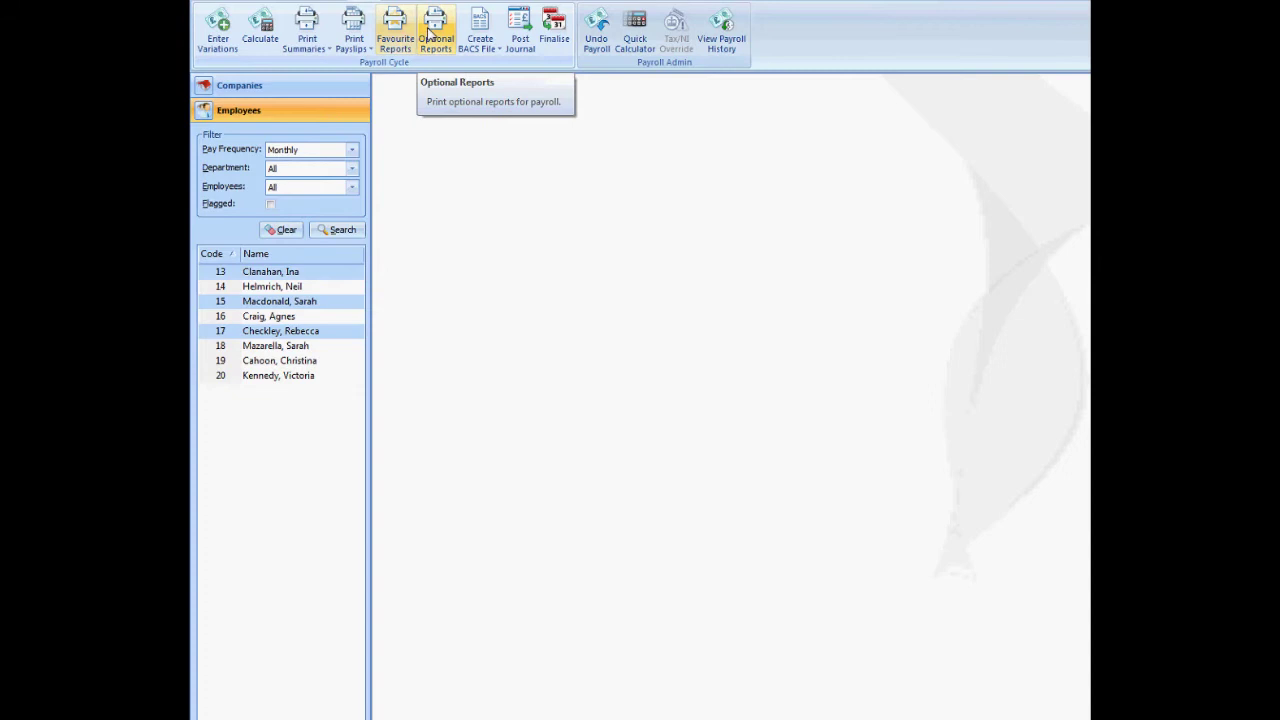
pyautogui.click(433, 32)
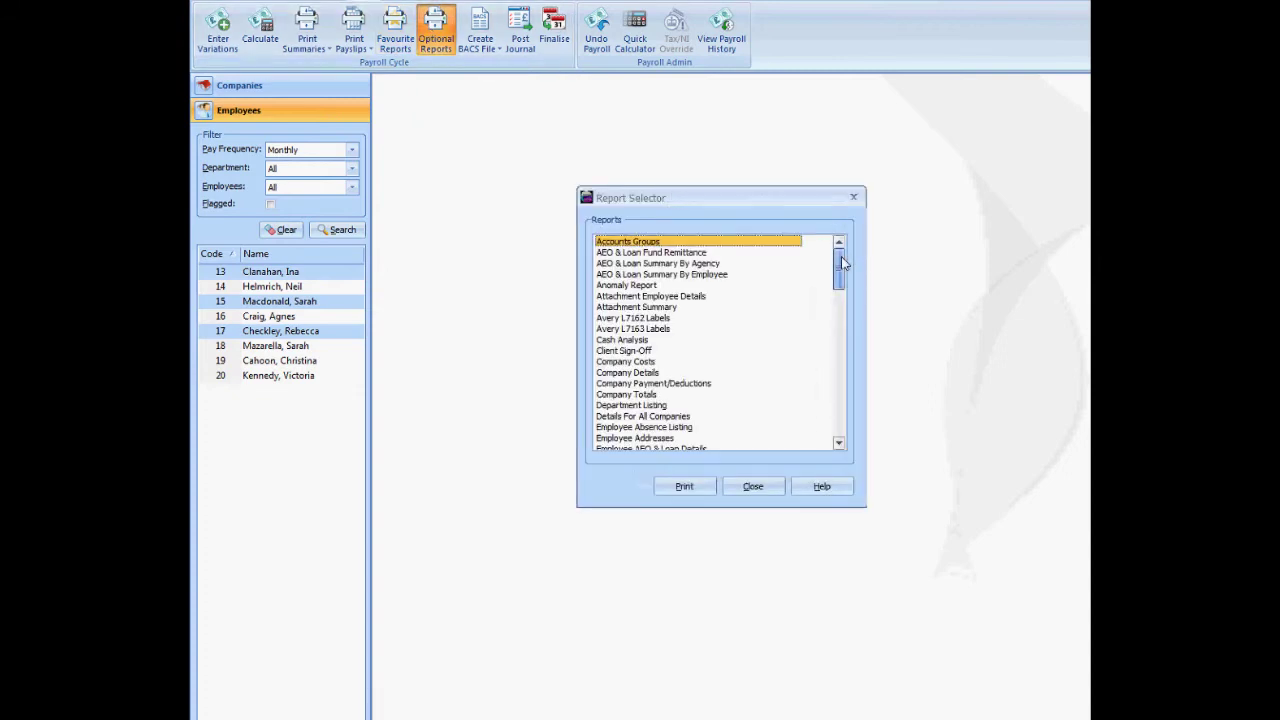
pyautogui.moveTo(843, 262); pyautogui.dragTo(842, 420)
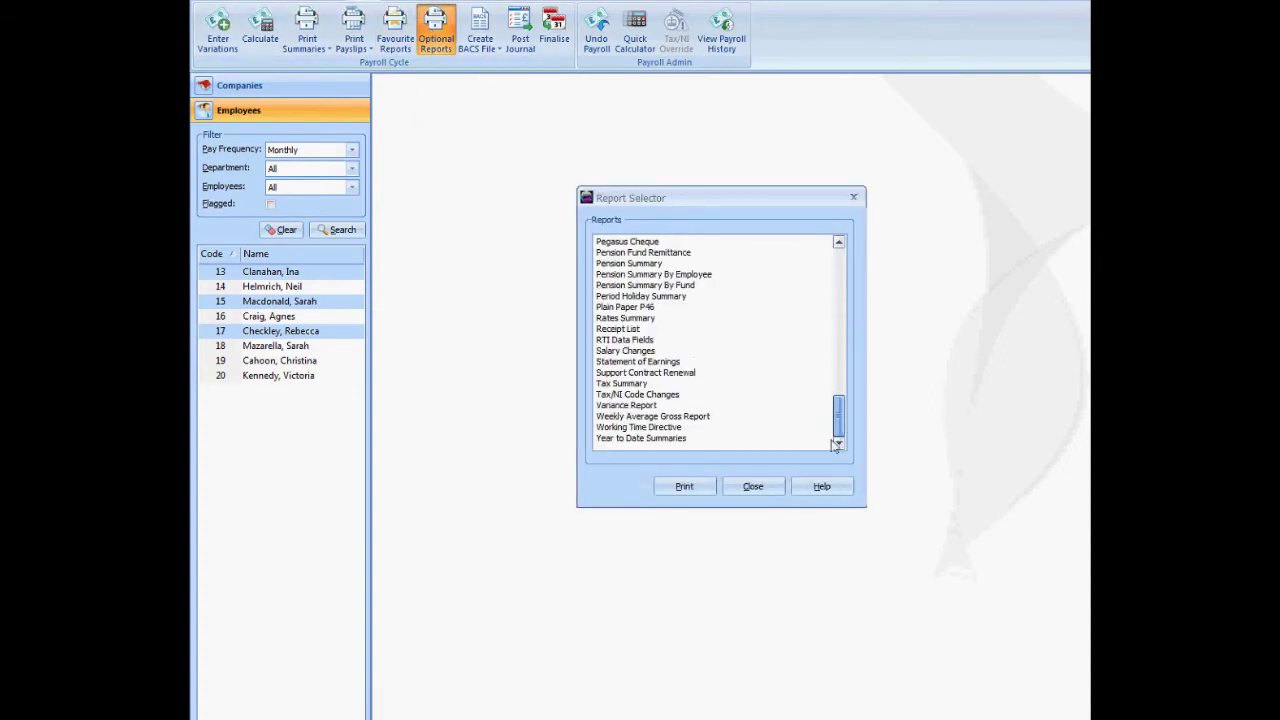
pyautogui.click(752, 486)
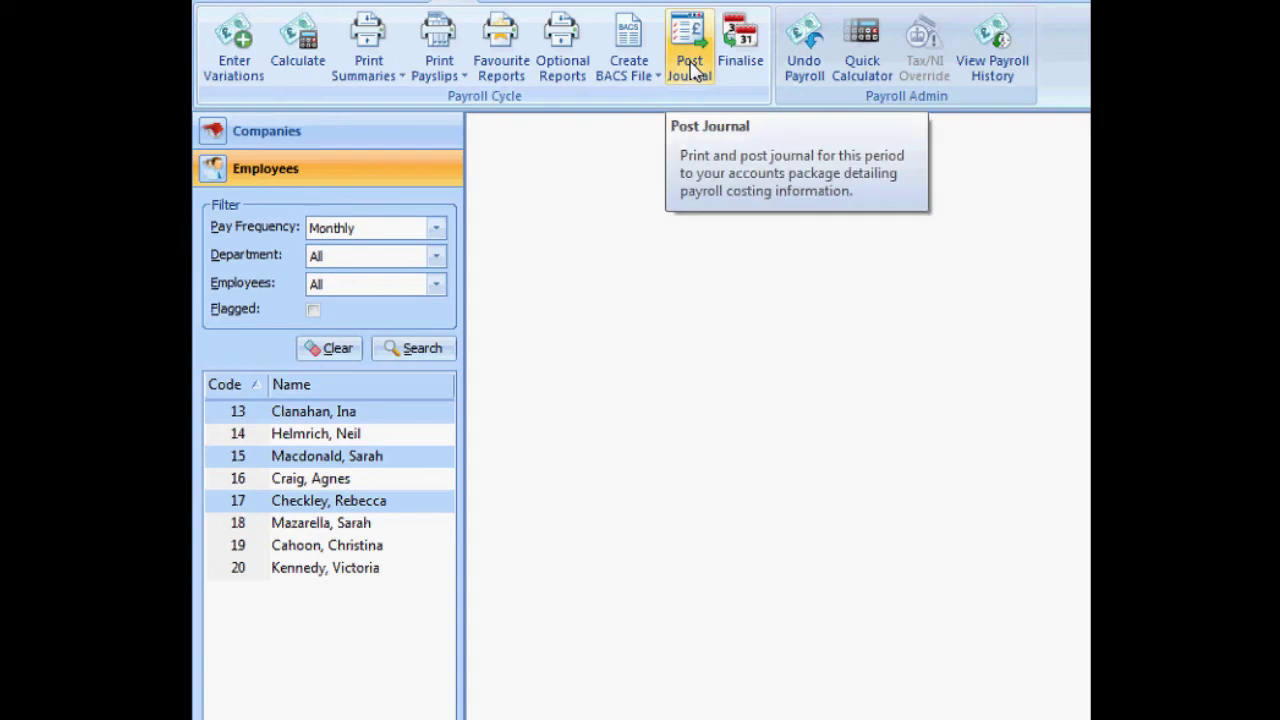
# Post the payroll journal and finalise the month 6 payroll, confirming both prompts
pyautogui.click(692, 70)
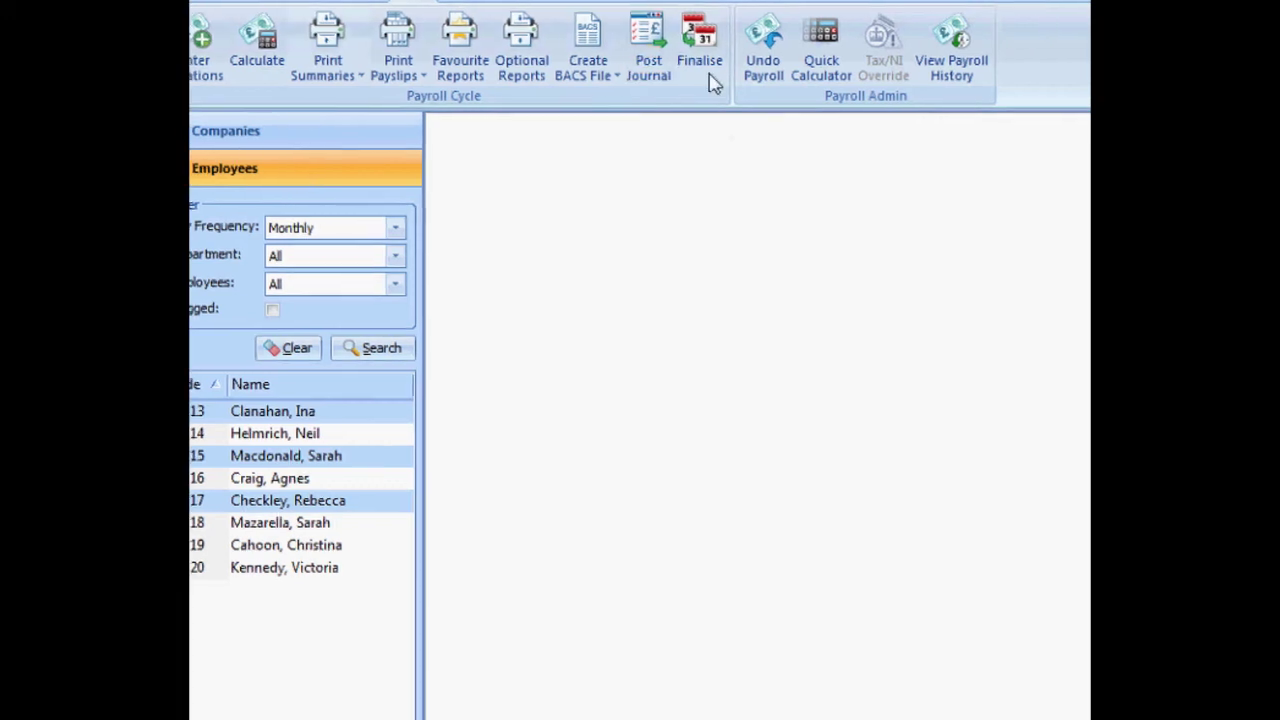
pyautogui.click(497, 62)
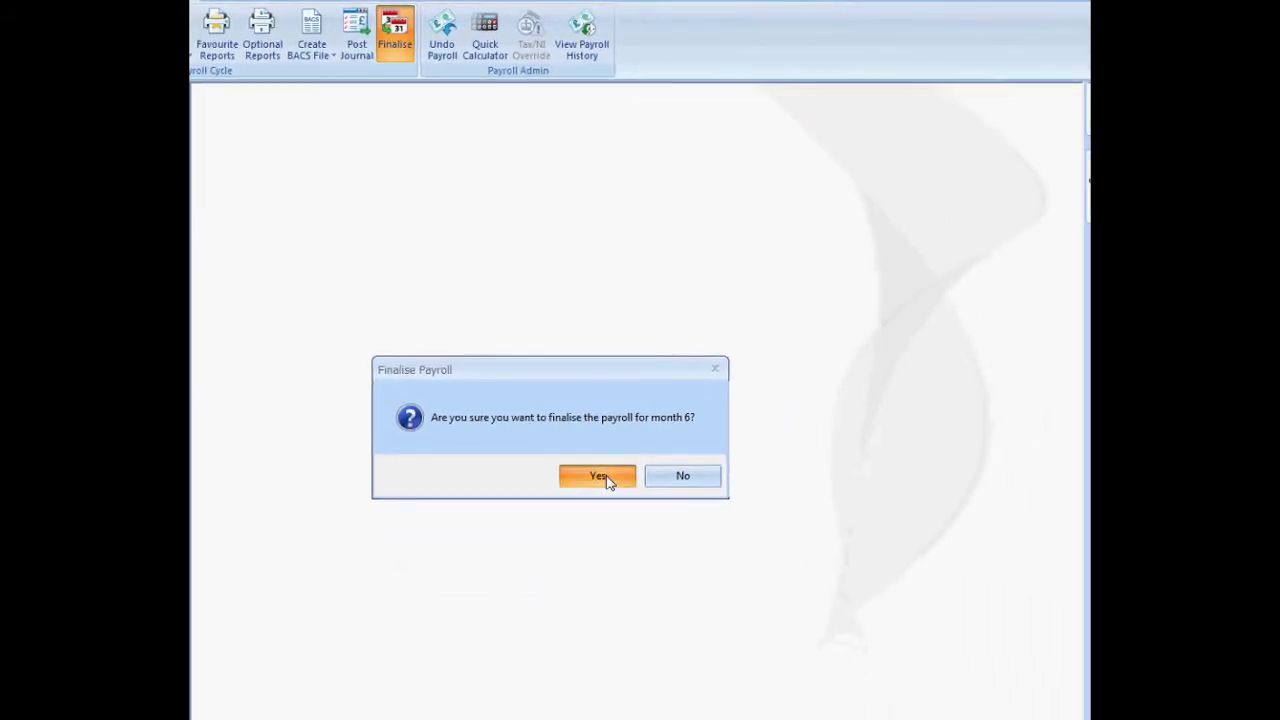
pyautogui.click(620, 497)
pyautogui.click(615, 477)
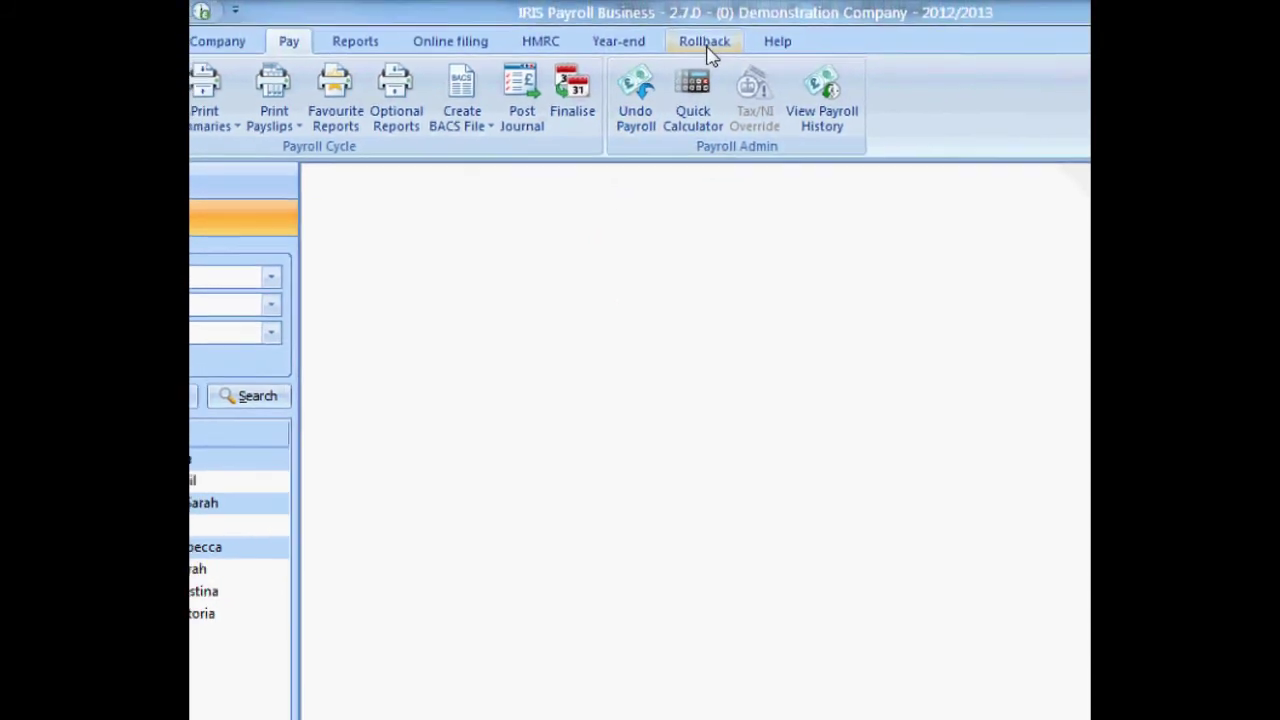
# Start a Month 7 rollback for employee 13 from the Rollback tab, then end it
pyautogui.click(706, 44)
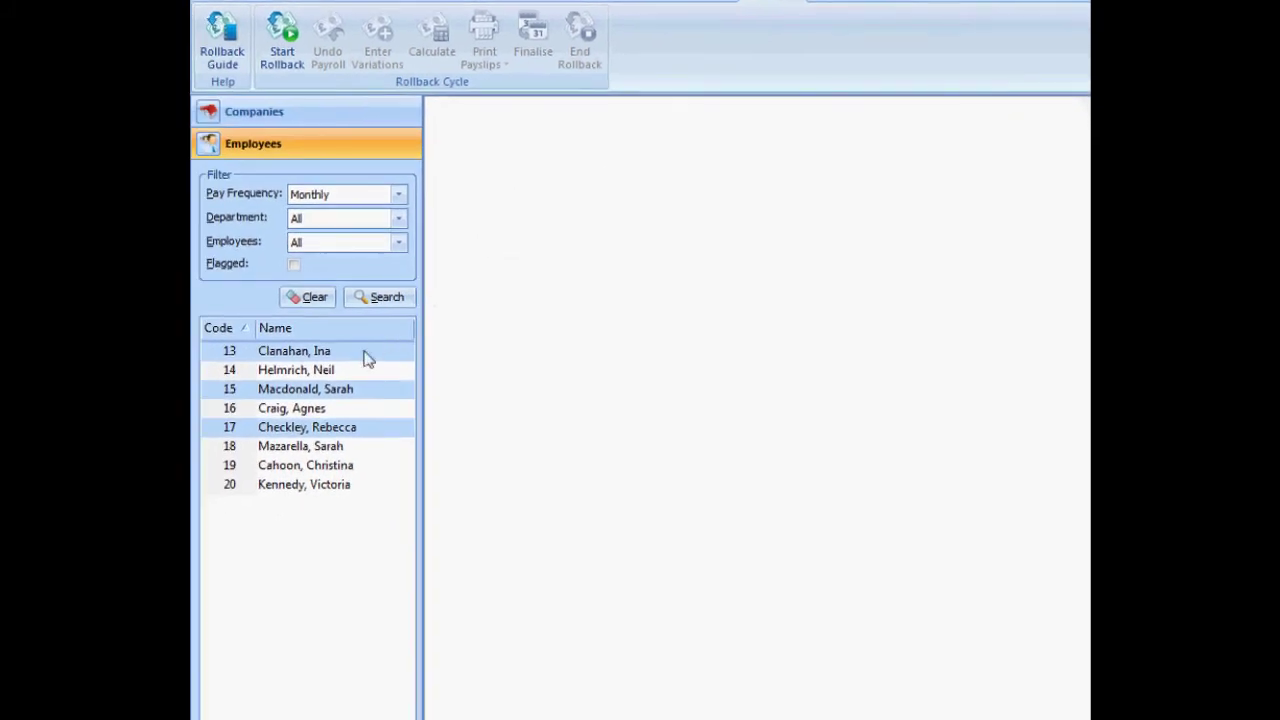
pyautogui.click(365, 355)
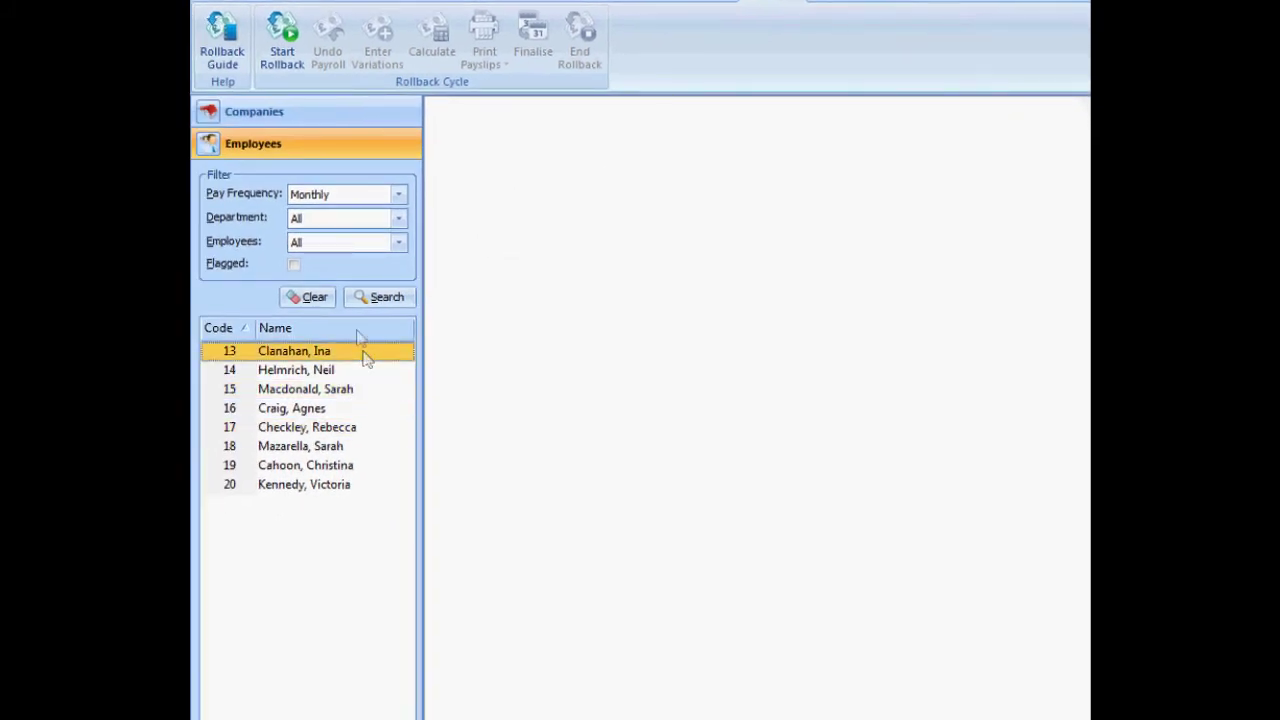
pyautogui.click(283, 45)
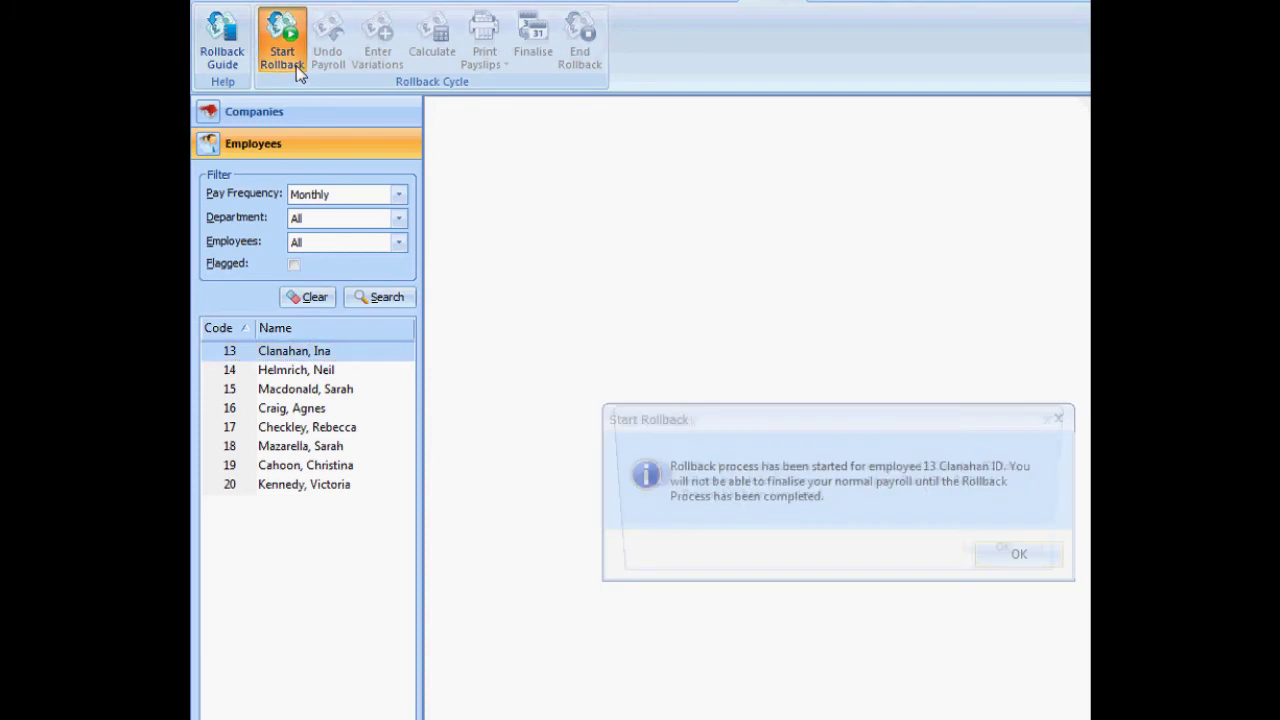
pyautogui.click(1019, 555)
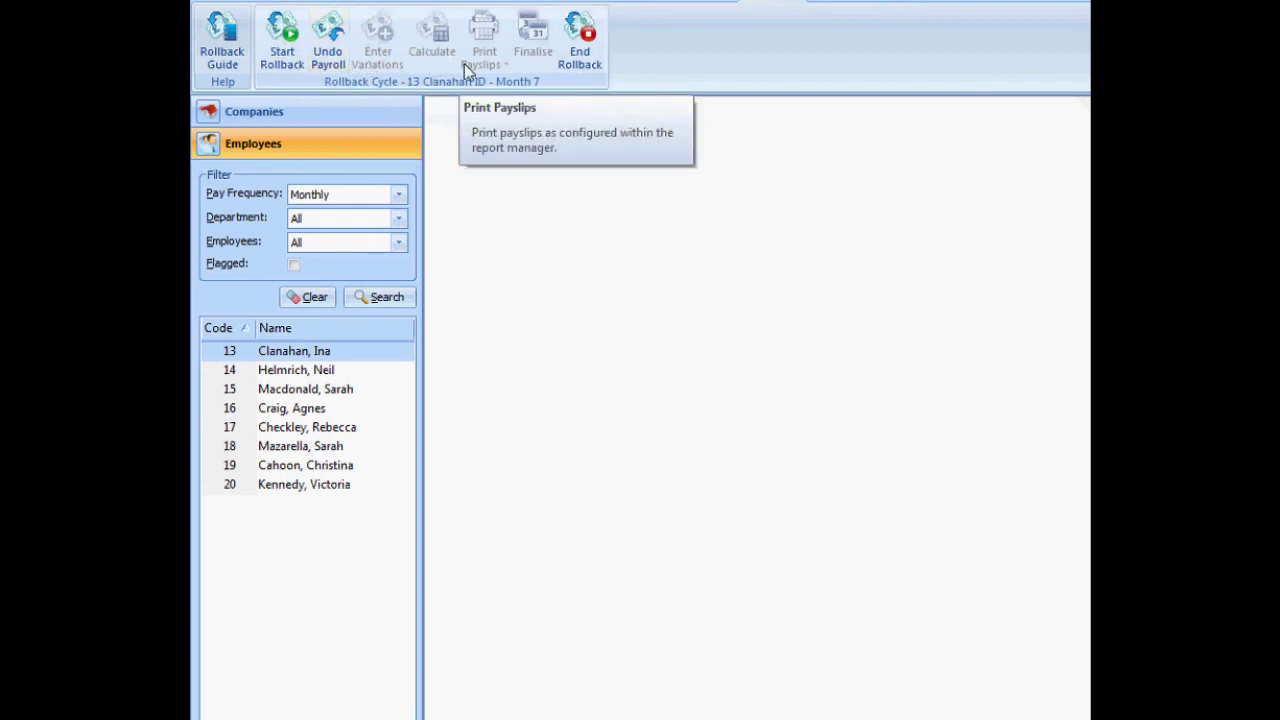
pyautogui.click(572, 63)
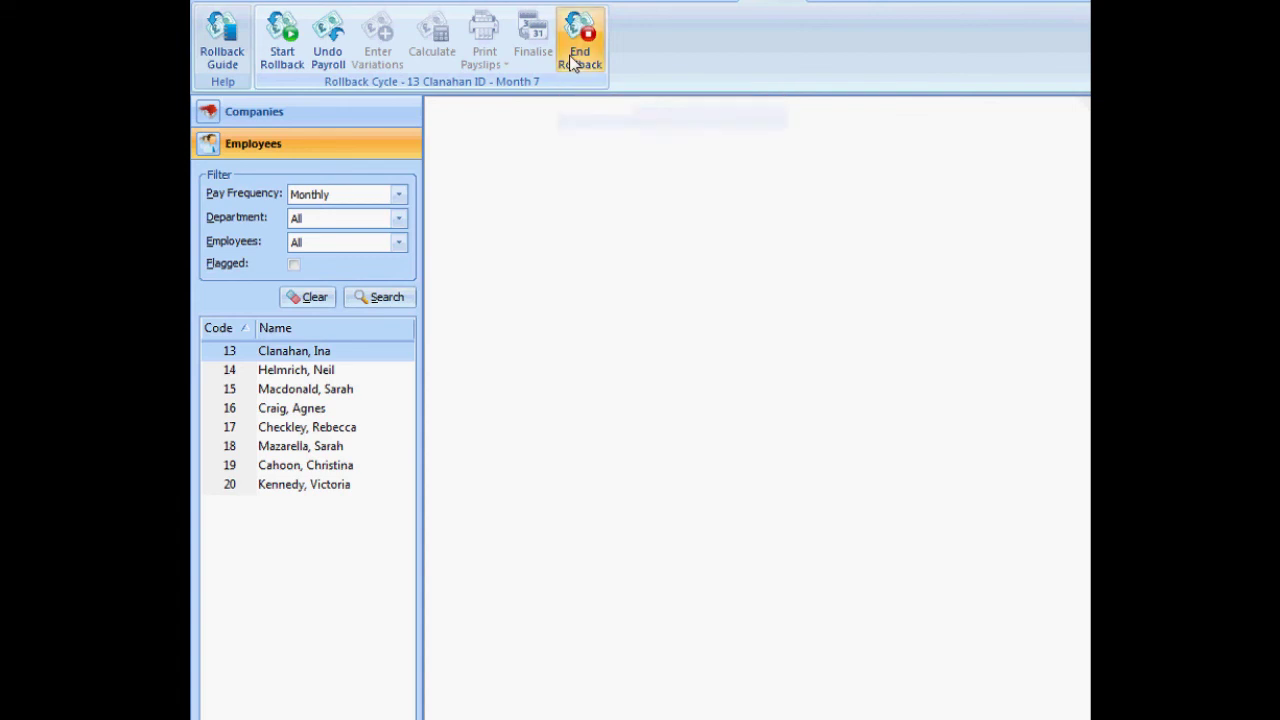
pyautogui.click(1016, 565)
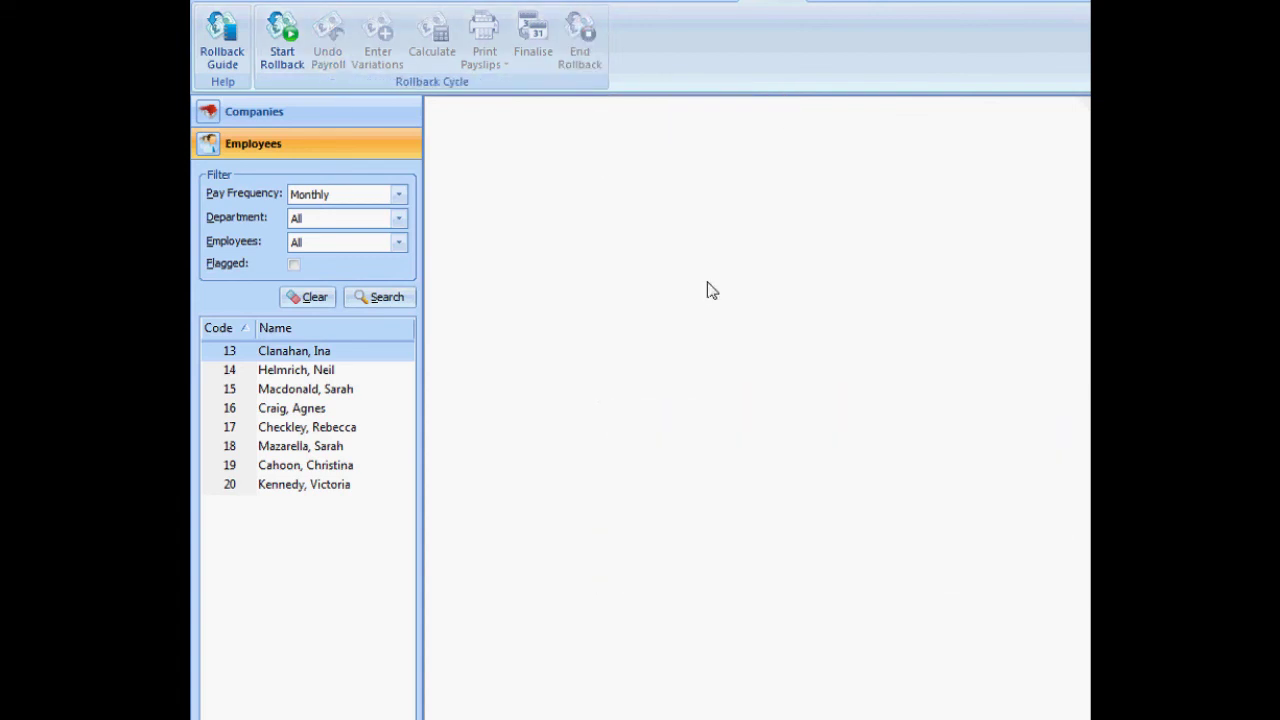